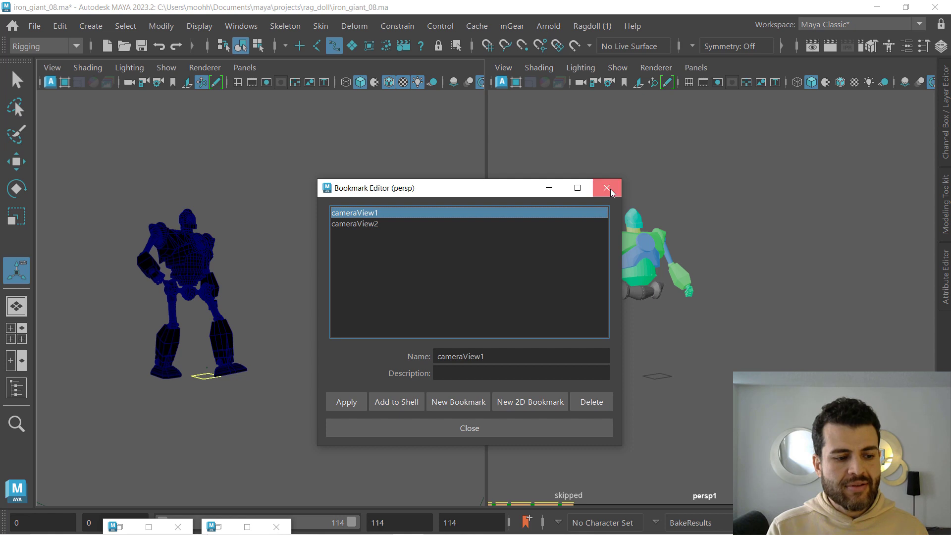
Close the Bookmark Editor and play the robot's walk in both viewports to compare the original animation with the ragdoll simulation
left_click(607, 188)
double_click(225, 527)
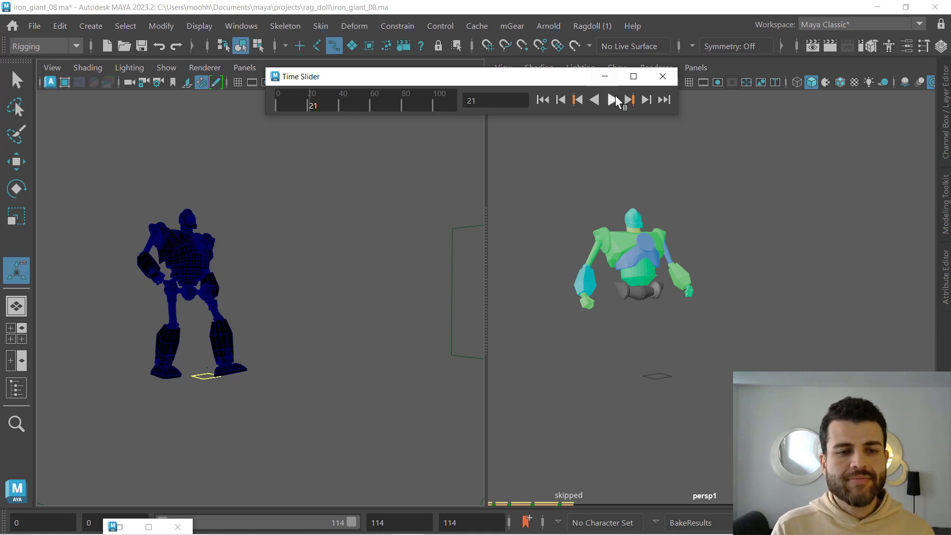
left_click(612, 100)
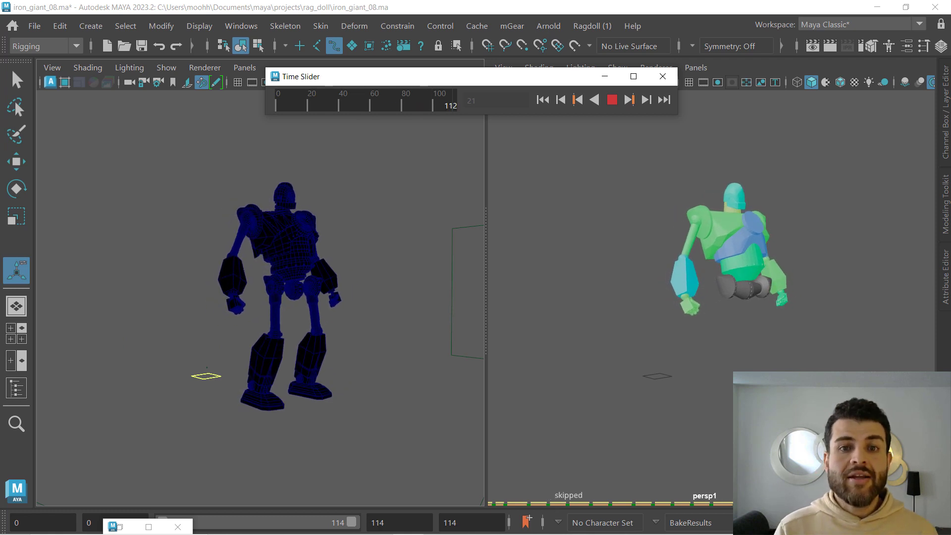
left_click(612, 100)
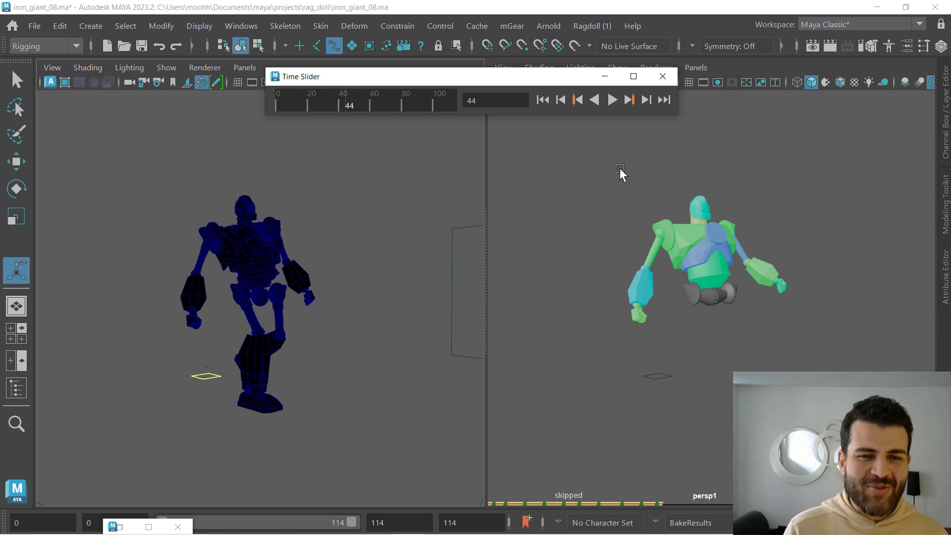
left_click(604, 76)
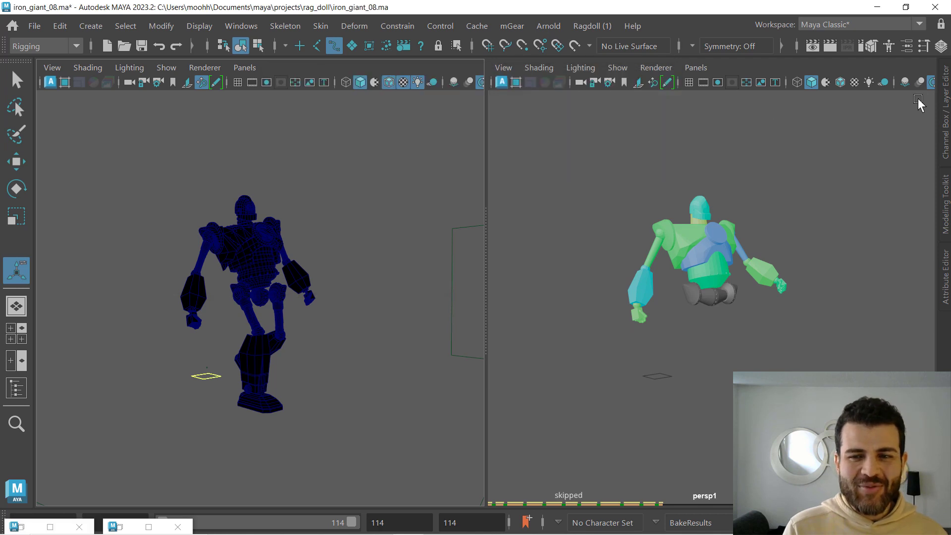
Show the Channel Box, activate the Ragdoll Manipulator, and maximize the persp1 viewport containing the colored markers
left_click(934, 155)
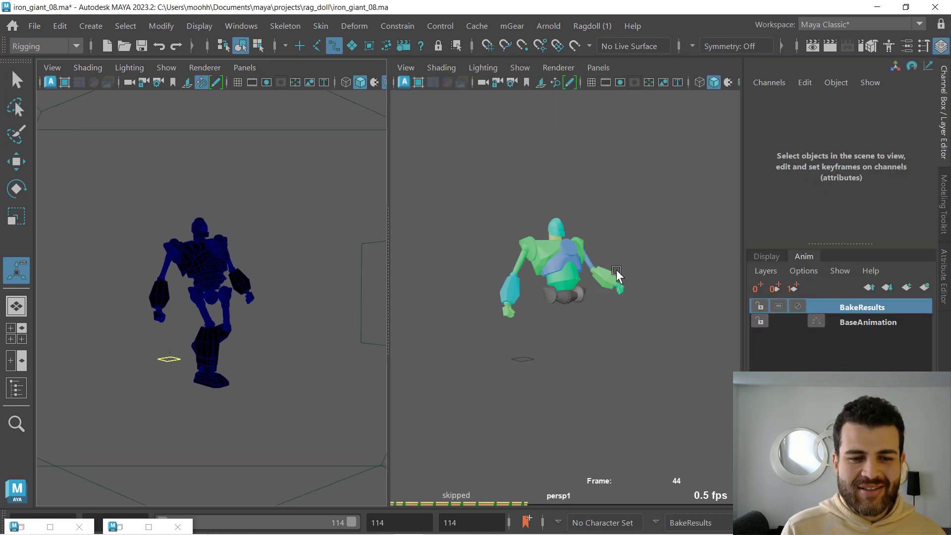
left_click(599, 71)
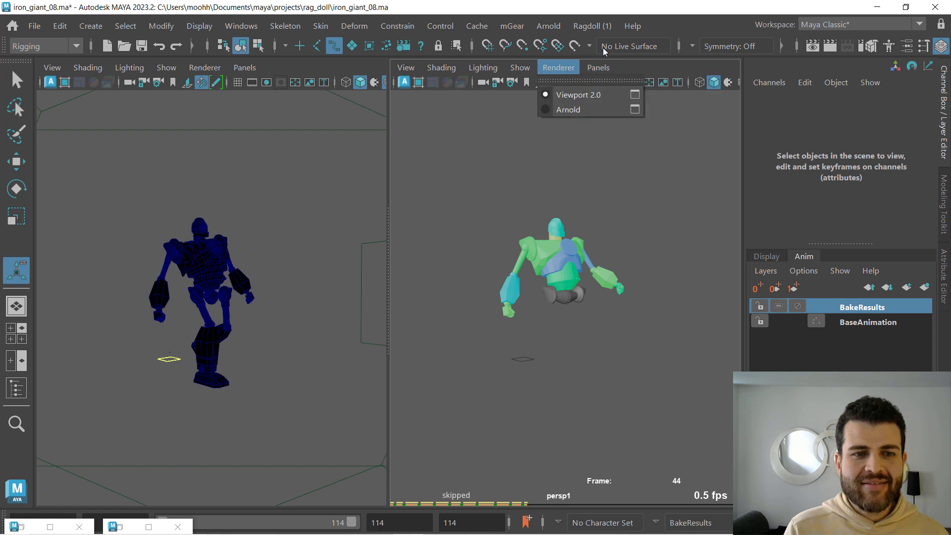
left_click(592, 25)
left_click(614, 55)
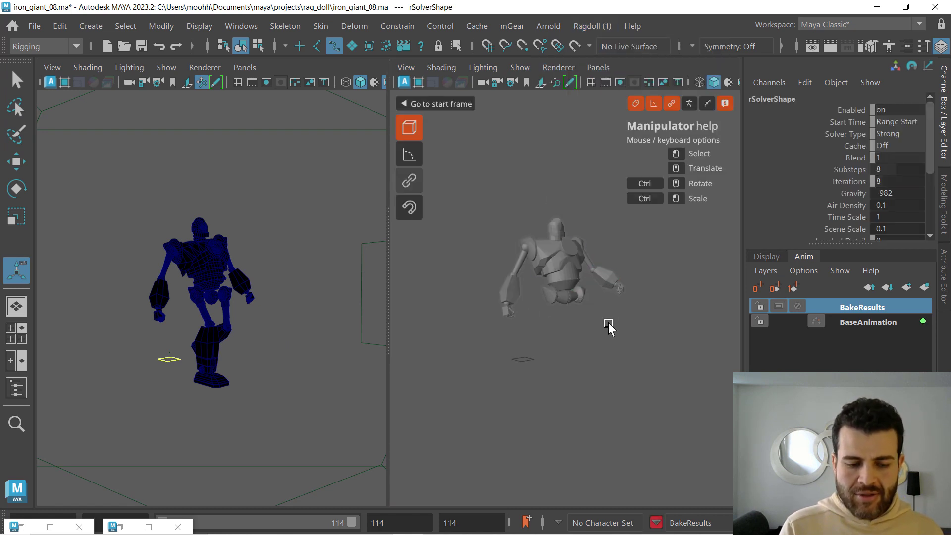
key("space")
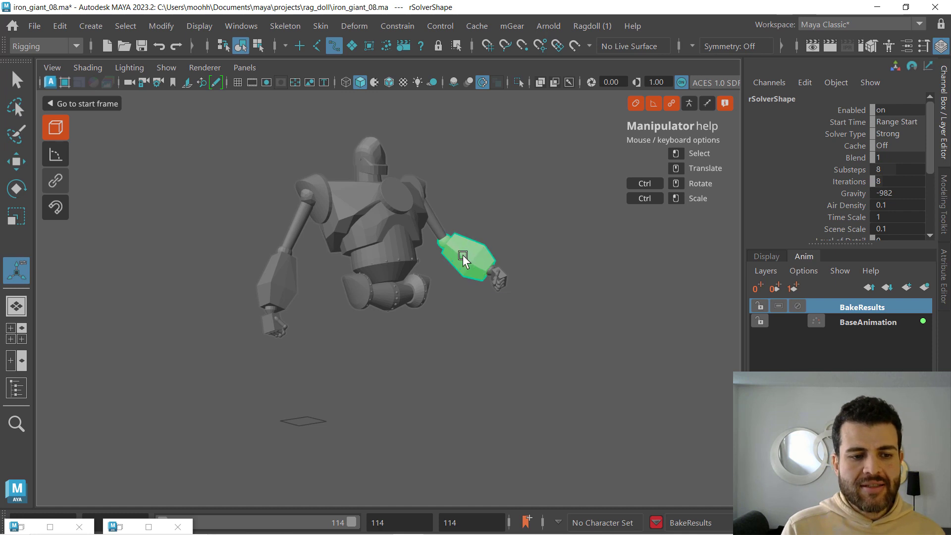
Examine the marker attributes of the left forearm, left hand and chest, comparing their Rotate Stiffness, Rotate Damping and Density
left_click(481, 277)
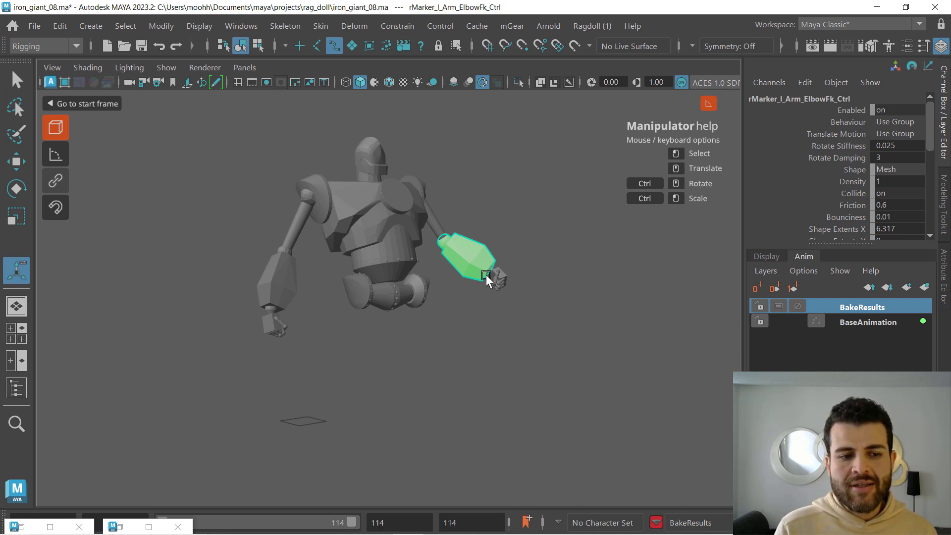
left_click(499, 277)
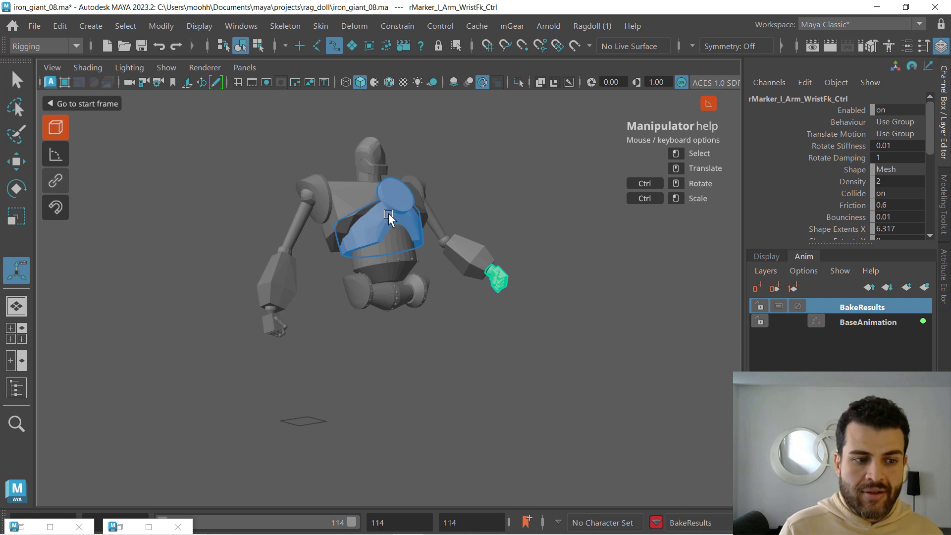
left_click(397, 233)
left_click(397, 234)
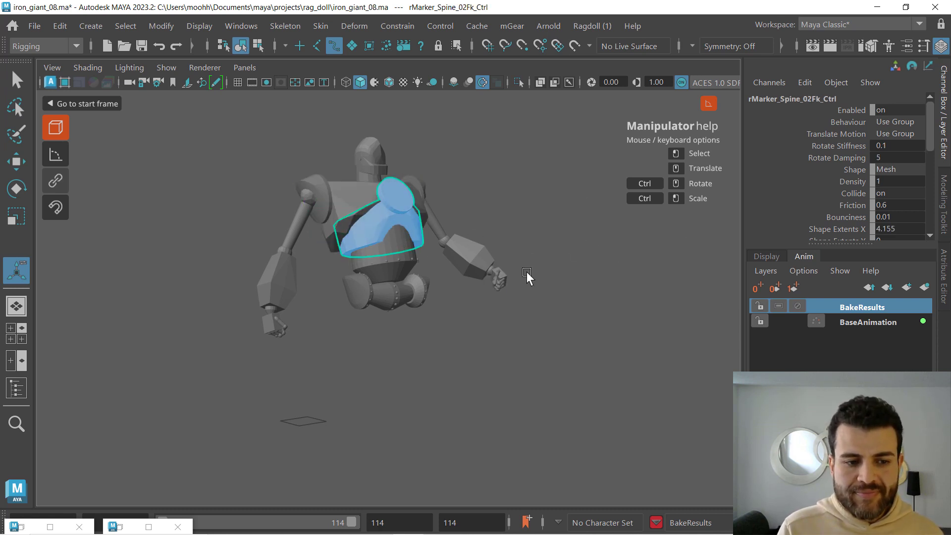
Set the Density of the left wrist marker to 9
left_click(503, 276)
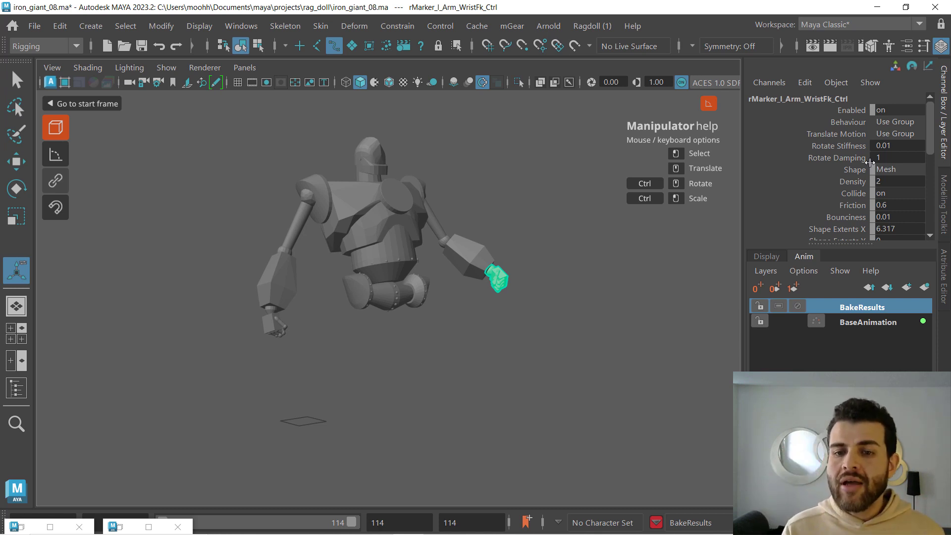
left_click(852, 183)
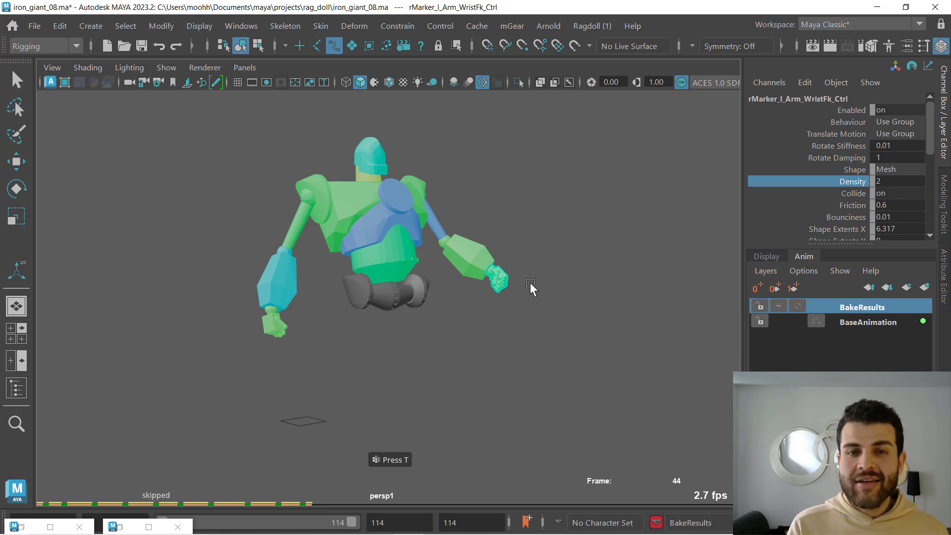
double_click(885, 182)
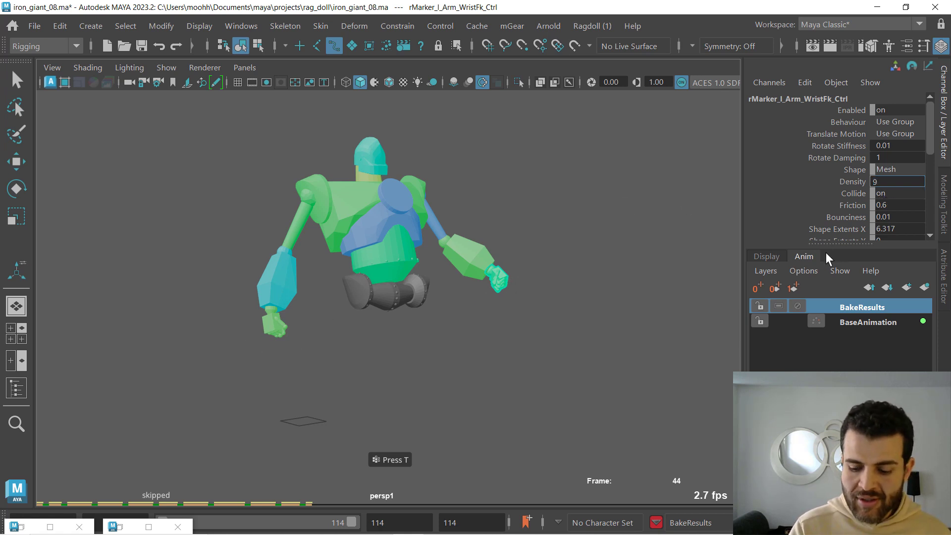
key("Return")
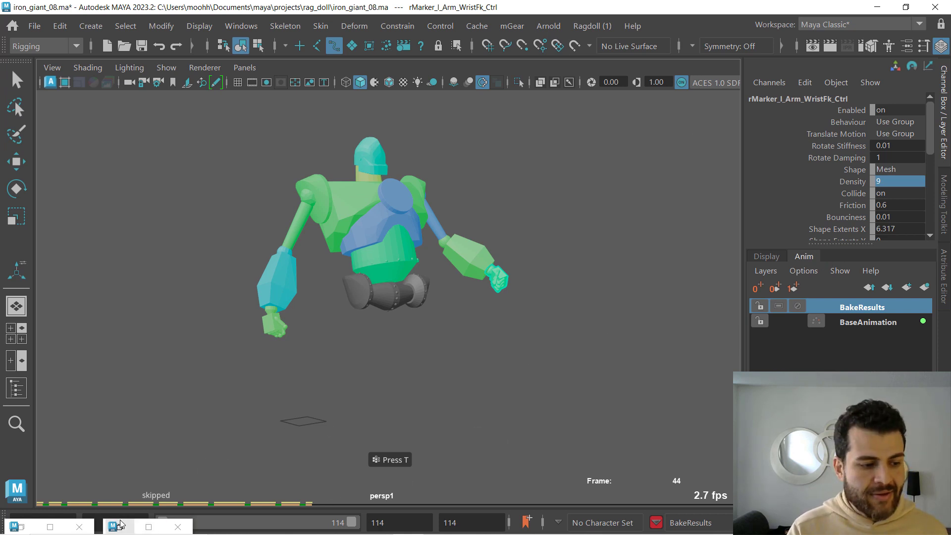
Bring back the floating Time Slider and play the simulation to see how the heavier left hand moves
left_click(149, 526)
left_click(535, 182)
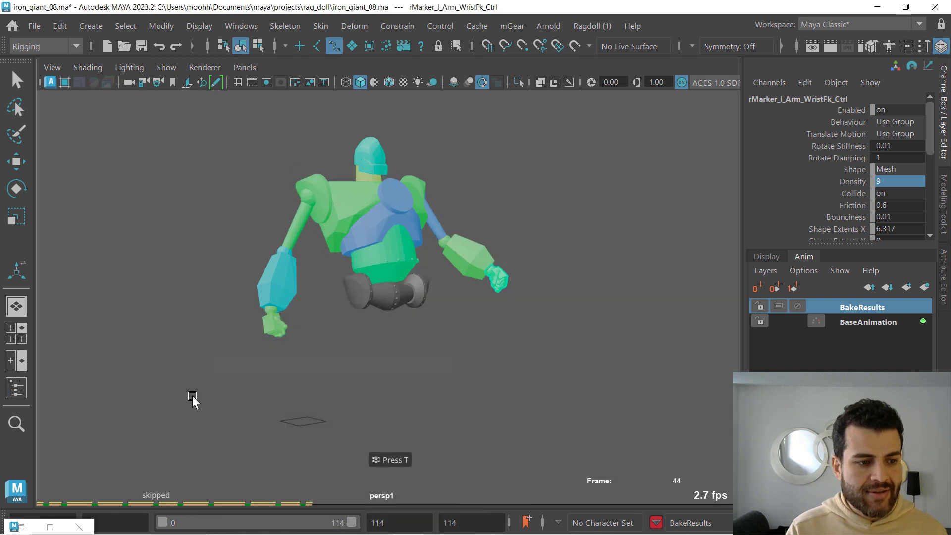
left_click(28, 525)
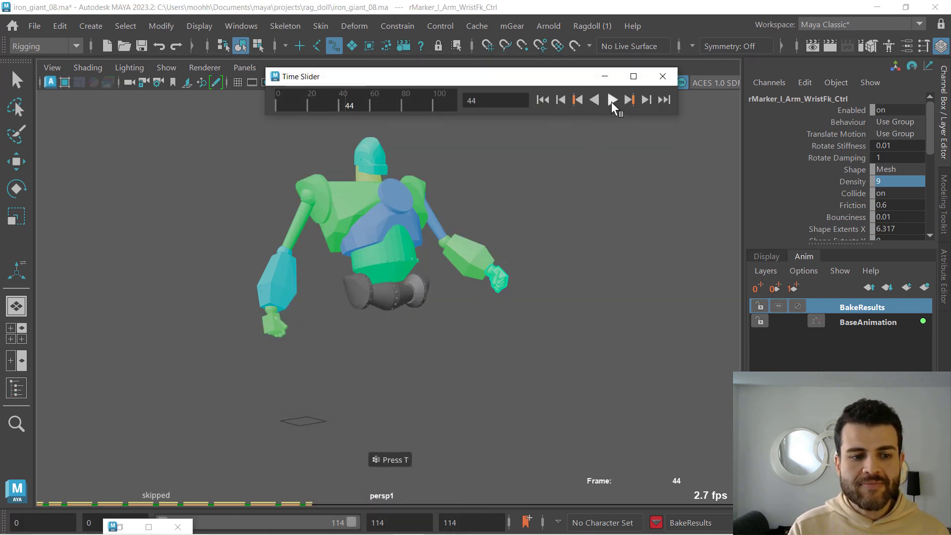
left_click(612, 100)
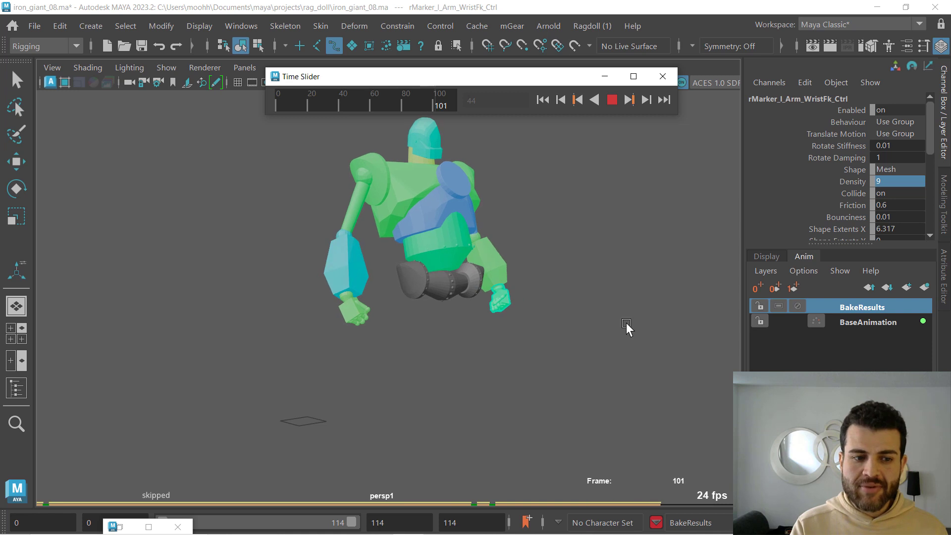
Display polygons in the viewport to show the robot mesh with the markers, and stop the playback
left_click(166, 70)
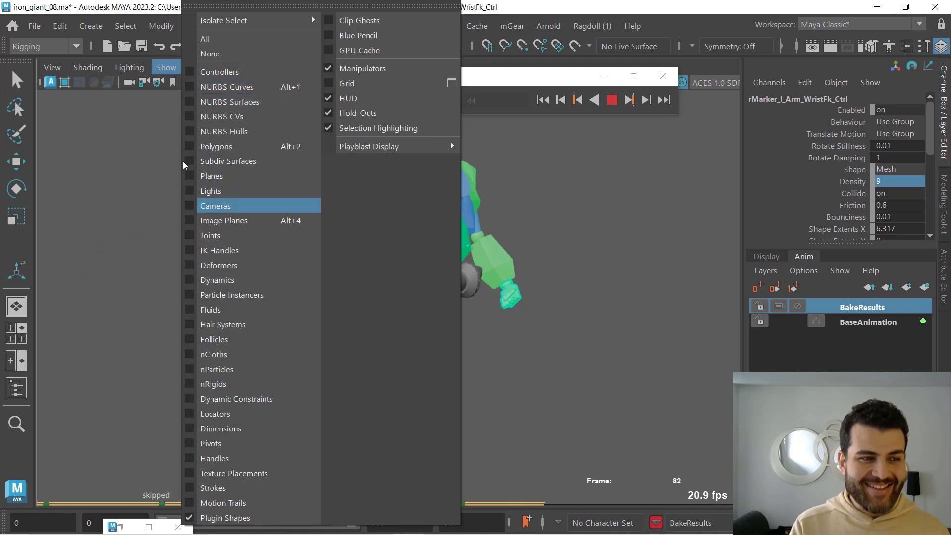
left_click(216, 146)
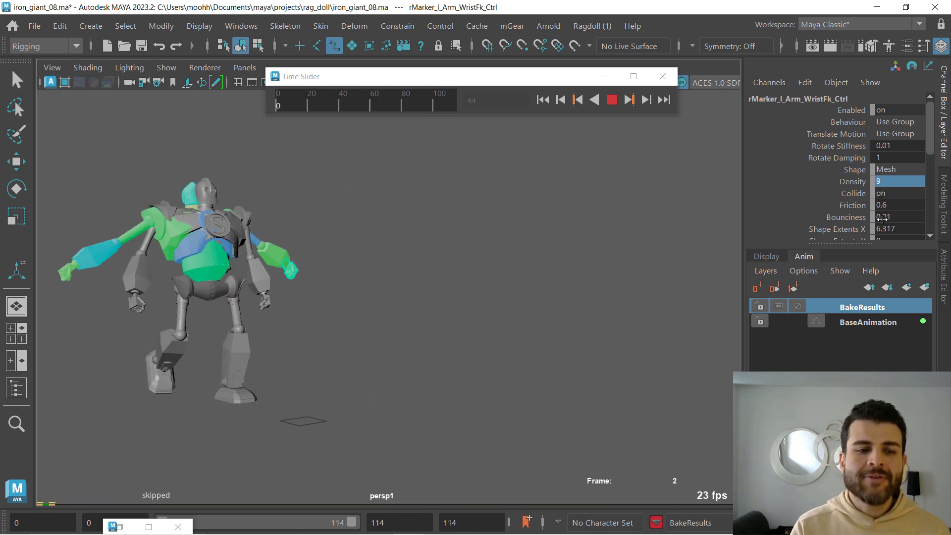
left_click(612, 101)
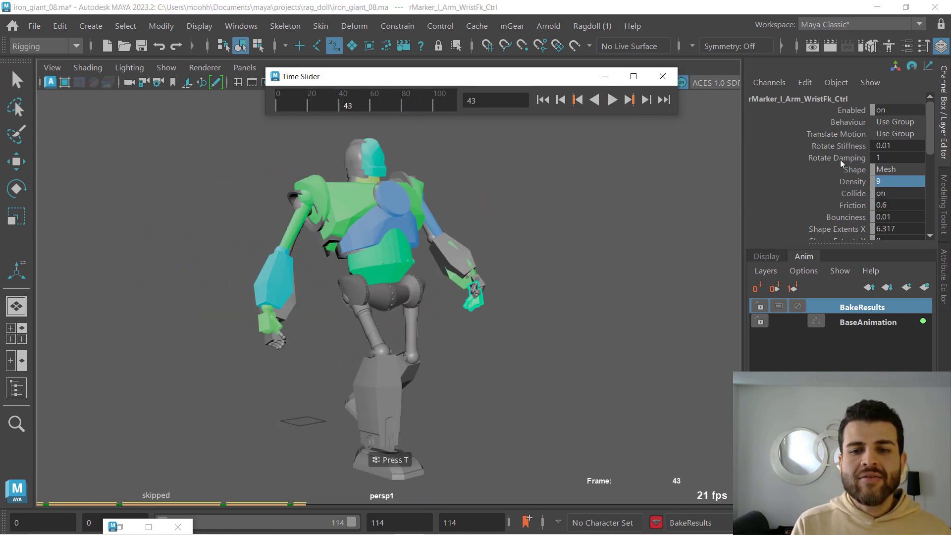
Set the left wrist marker's Density to 1
left_click(879, 180)
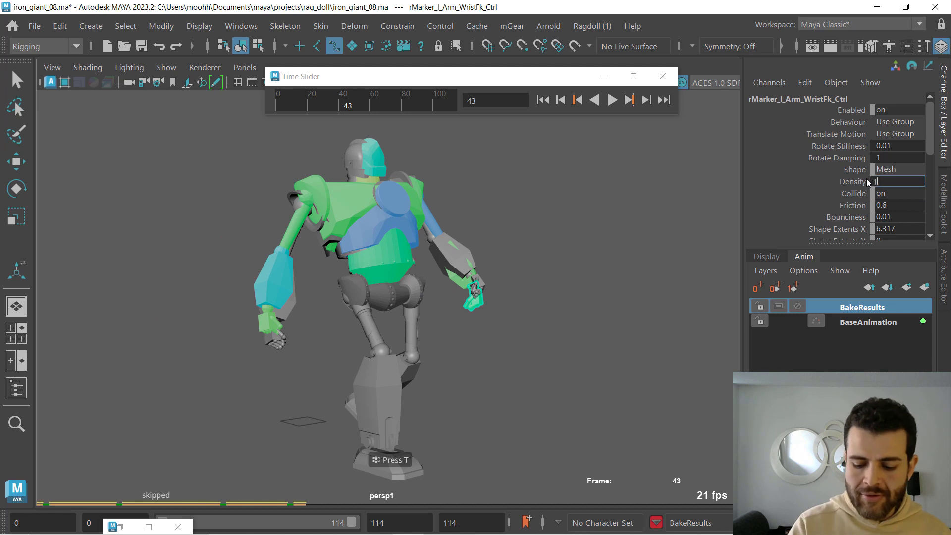
type("1")
key("Return")
Play the simulation from frame 0 to check the lighter left hand, and rewind to the start
left_click(544, 100)
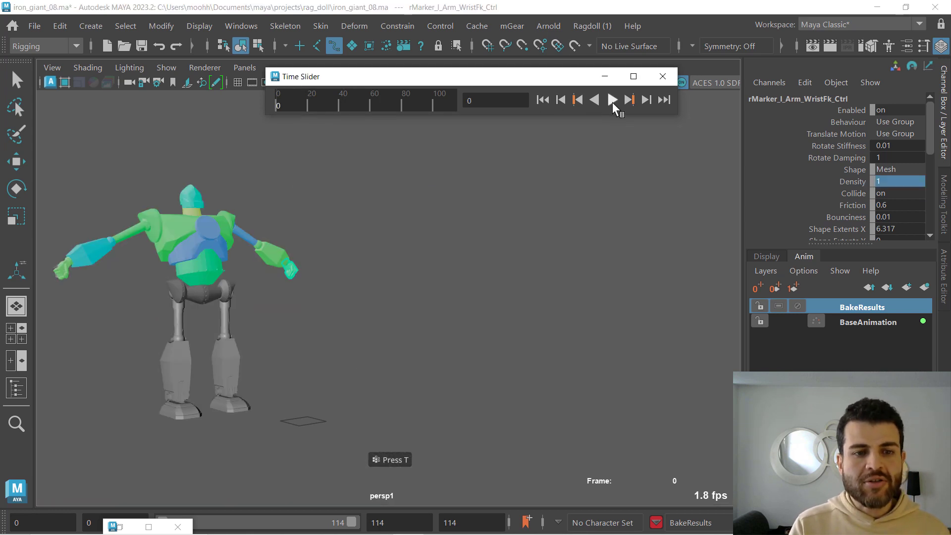
left_click(613, 100)
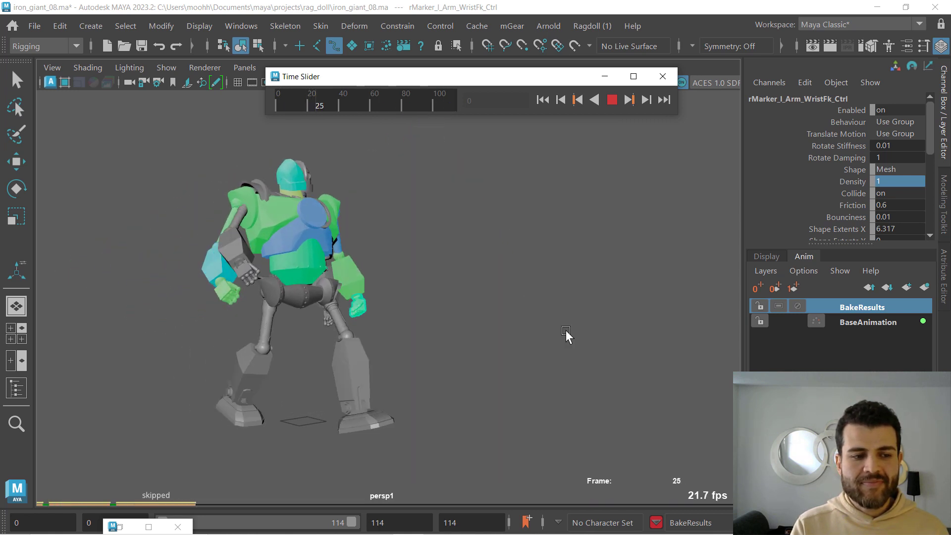
left_click(615, 101)
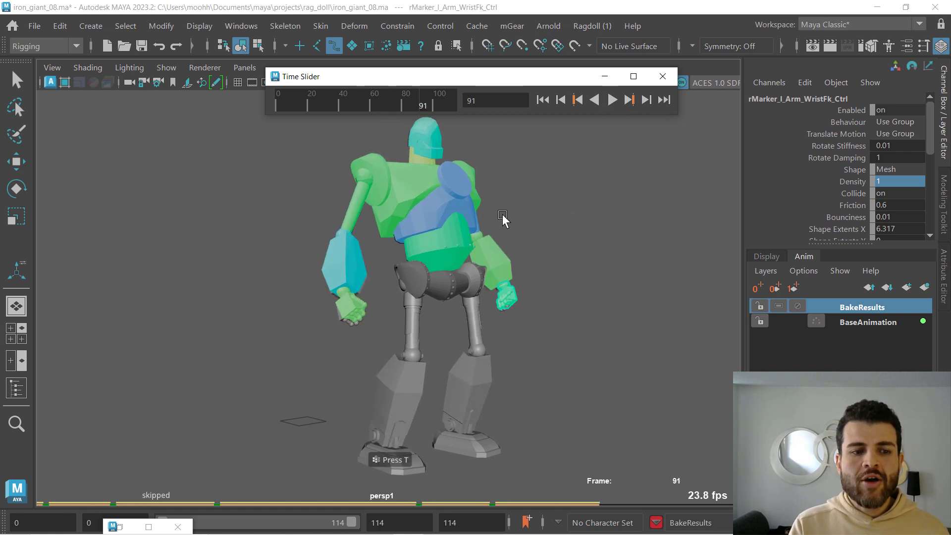
left_click(543, 100)
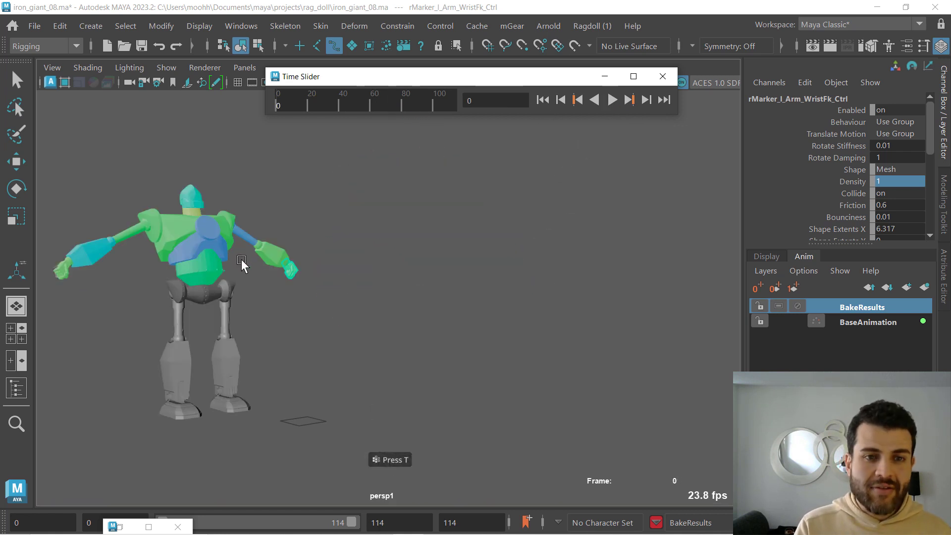
Activate the Ragdoll Manipulator again and select the left shoulder marker
left_click(592, 26)
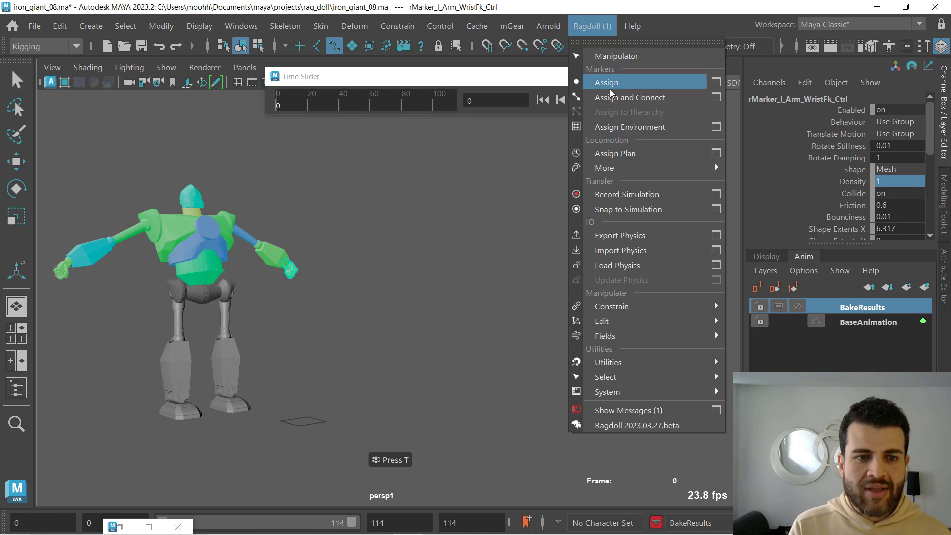
left_click(614, 57)
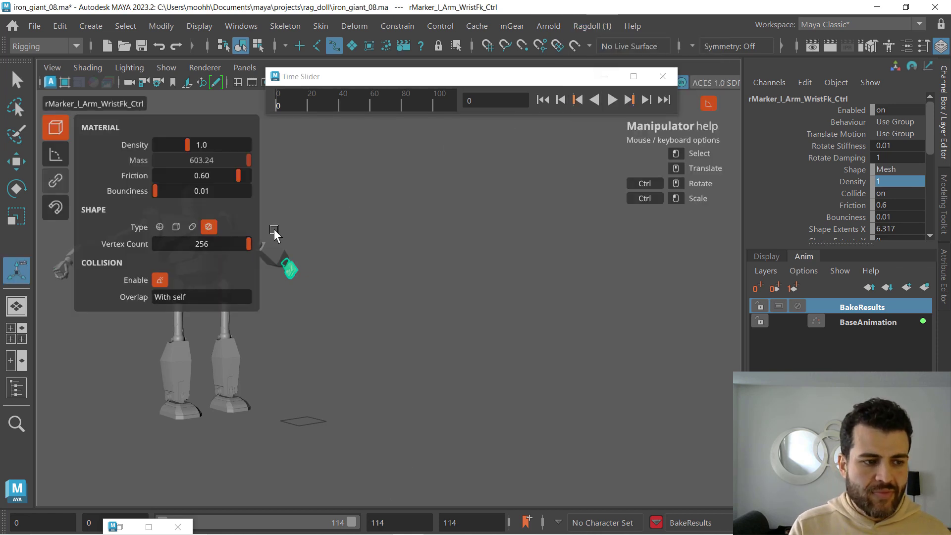
left_click(322, 232)
left_click(239, 237)
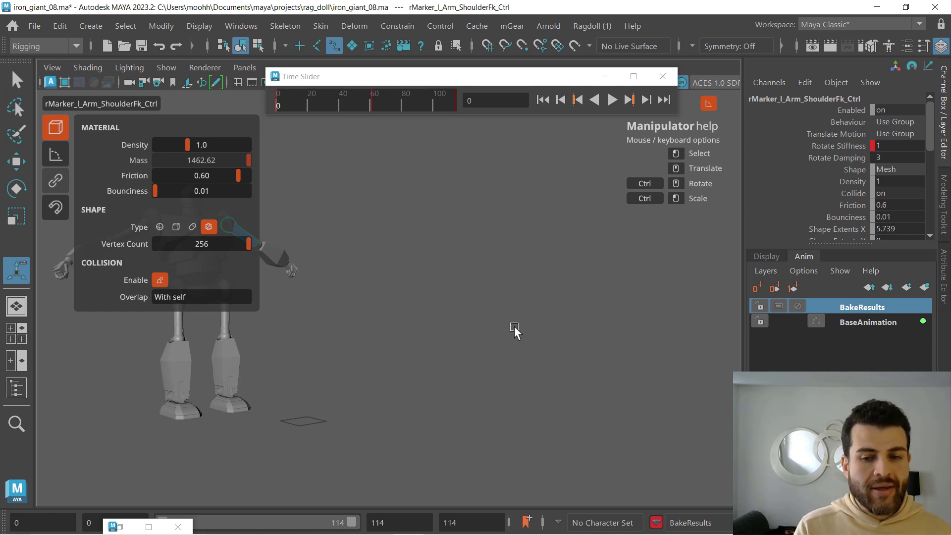
Check the left shoulder marker's keyed Rotate Stiffness at frame 61 and at the last frame, 114
left_click(541, 105)
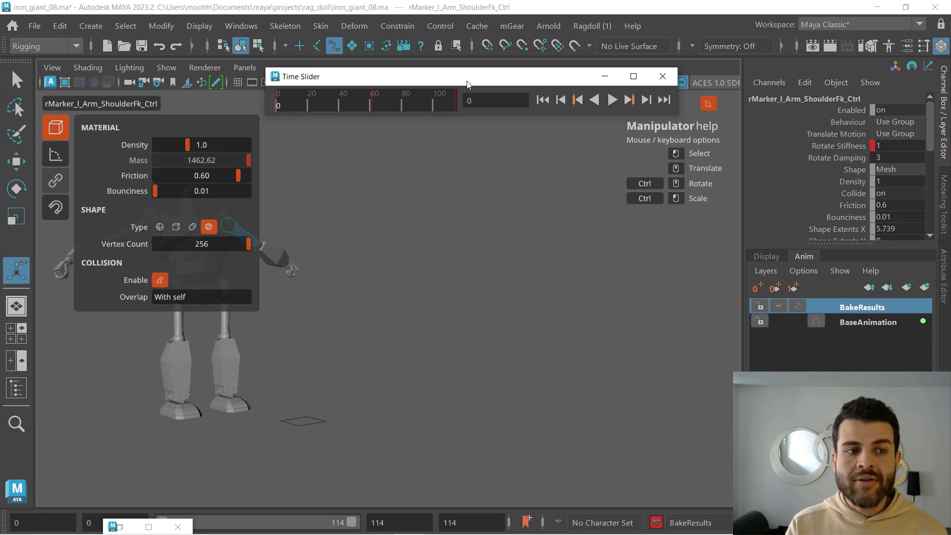
left_click_drag(467, 84, 469, 84)
left_click(474, 97)
type("61")
key("Return")
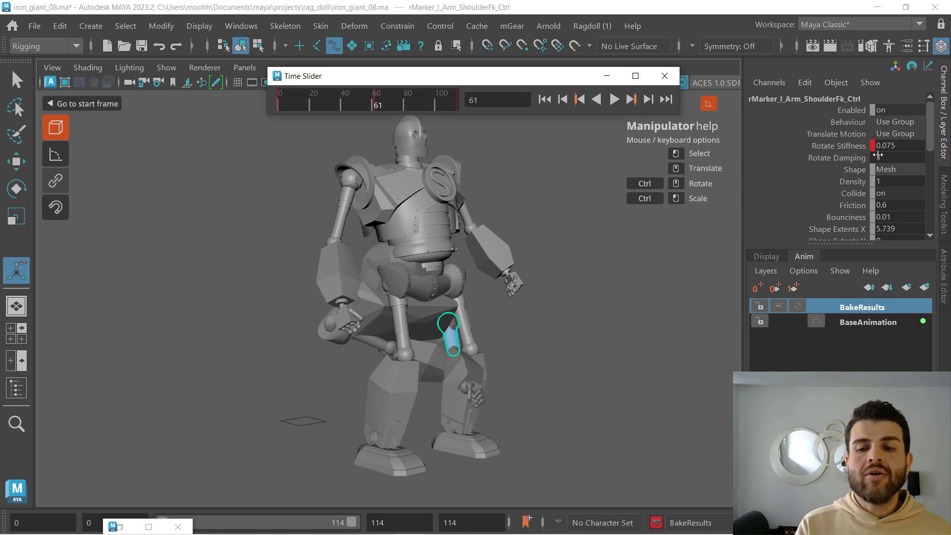
key("alt+v")
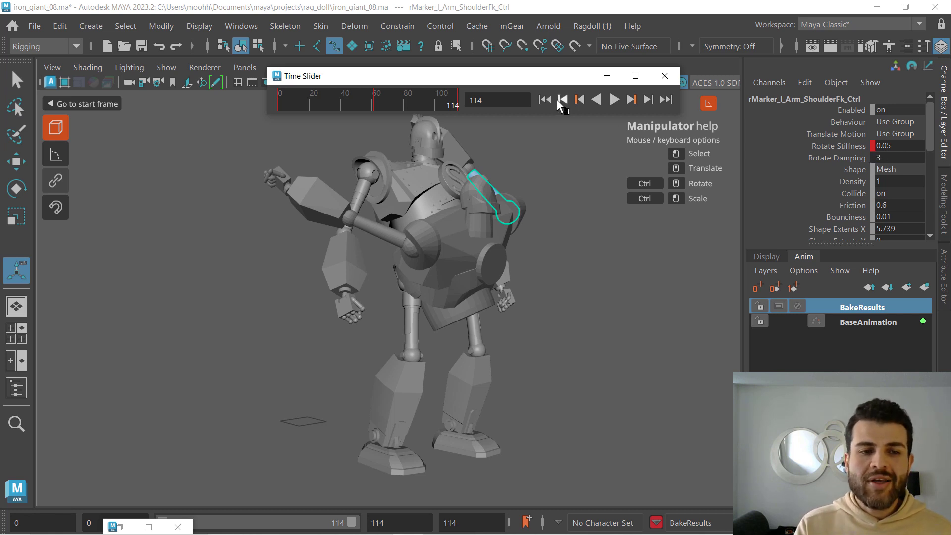
Replay the simulation from the first frame, rewind it, and inspect the shoulder marker's stiffness again at the end of the range
key("alt+shift+v")
left_click(614, 102)
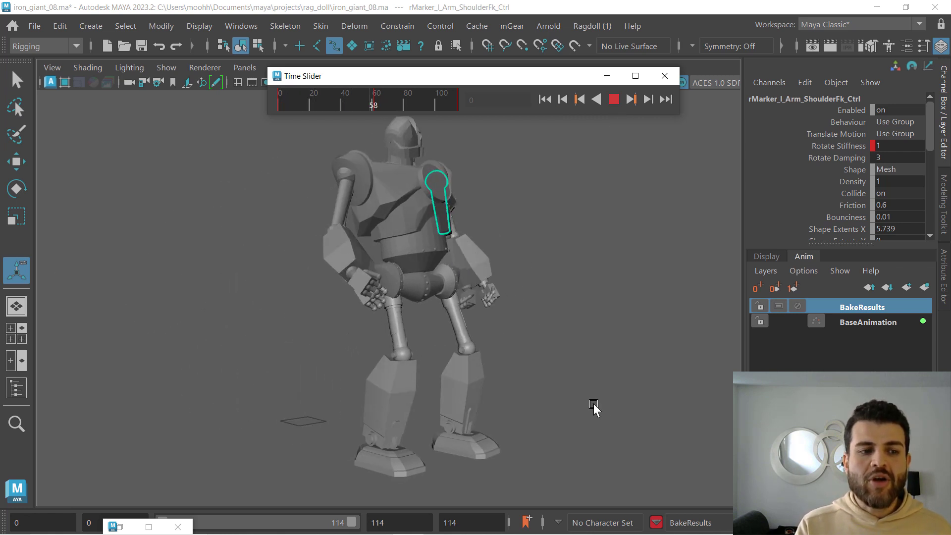
left_click(614, 99)
left_click(539, 102)
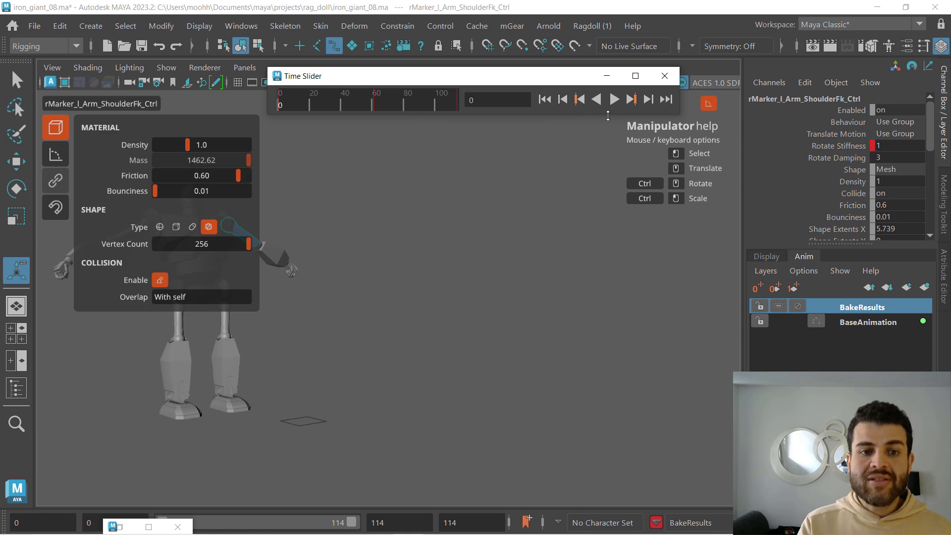
left_click(666, 100)
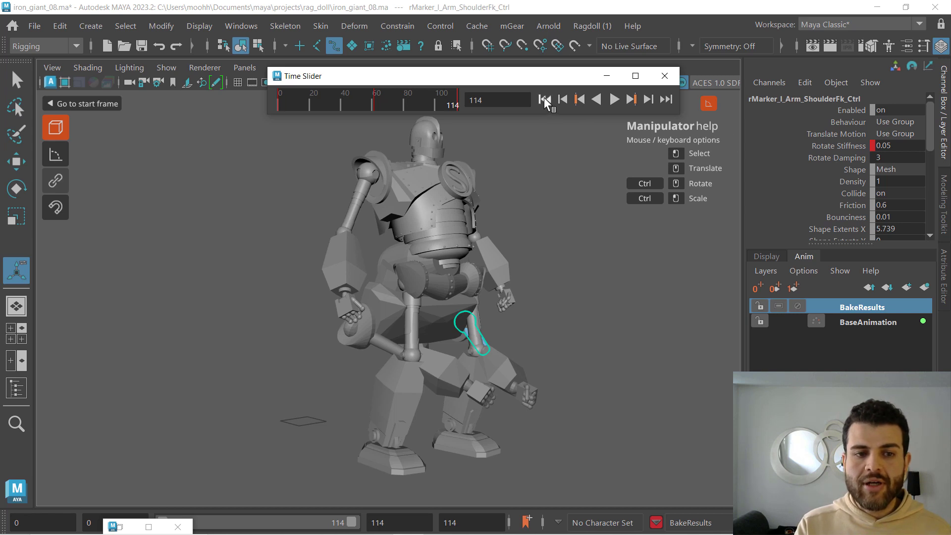
Break the left shoulder marker's Rotate Stiffness connection at frame 0 and set the stiffness to 0.05
left_click(544, 100)
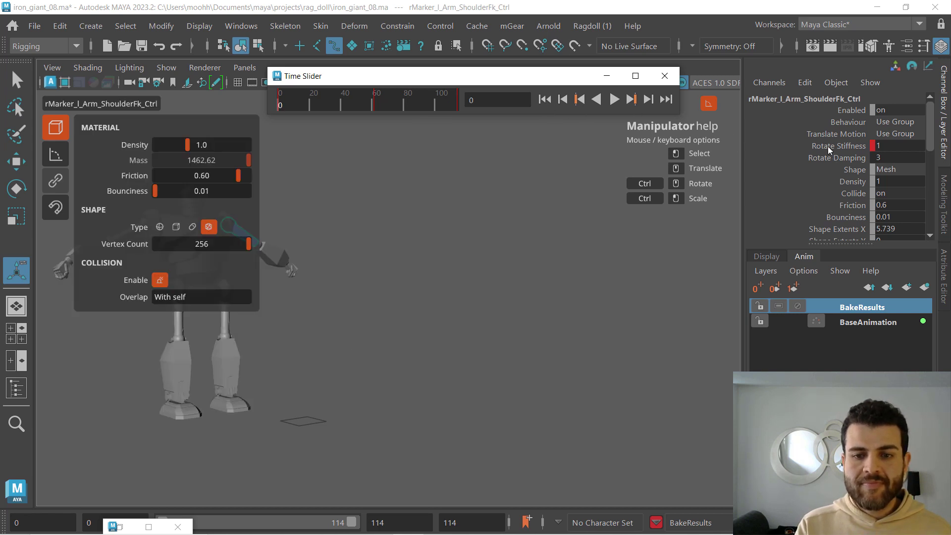
left_click(827, 147)
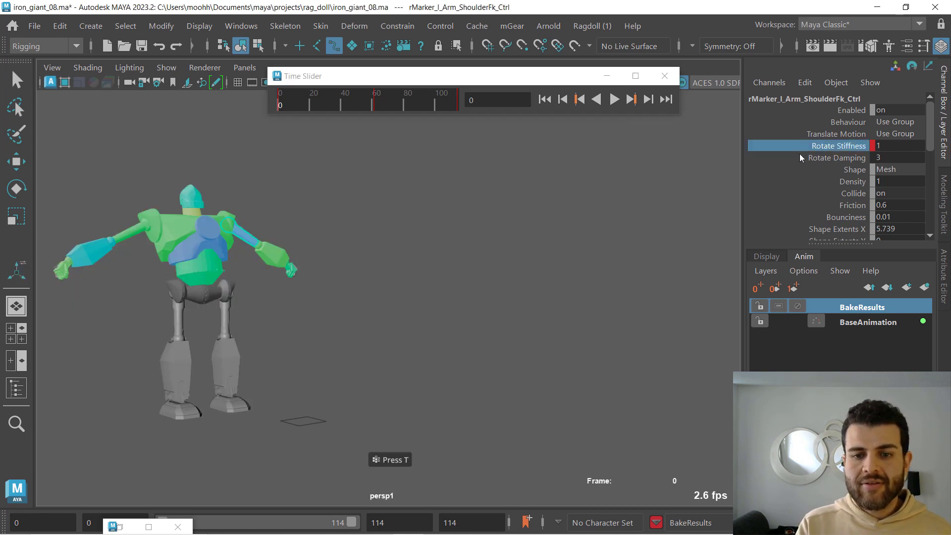
right_click(780, 148)
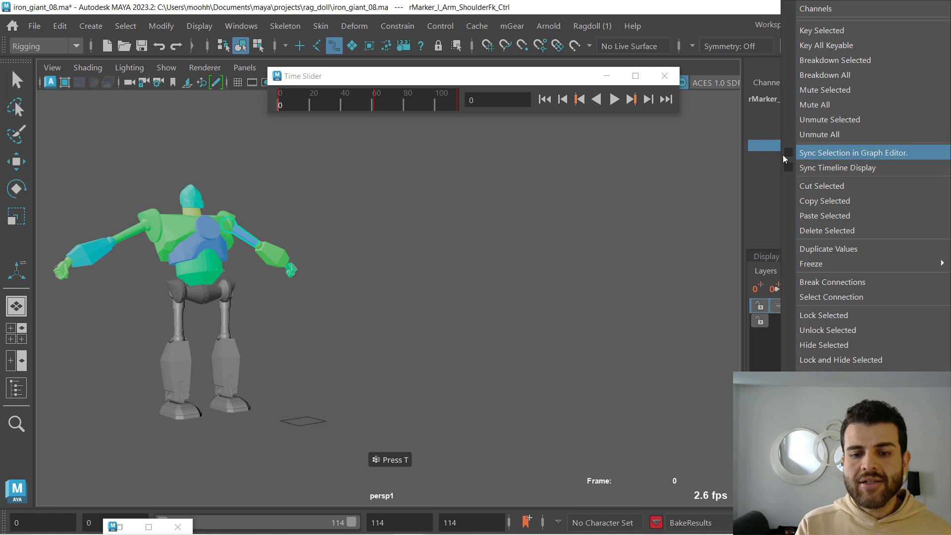
left_click(813, 281)
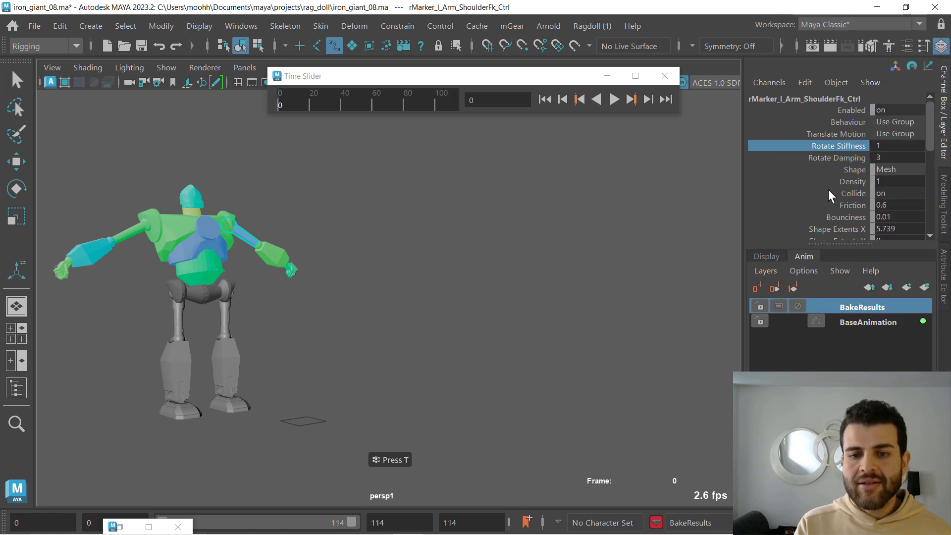
double_click(887, 147)
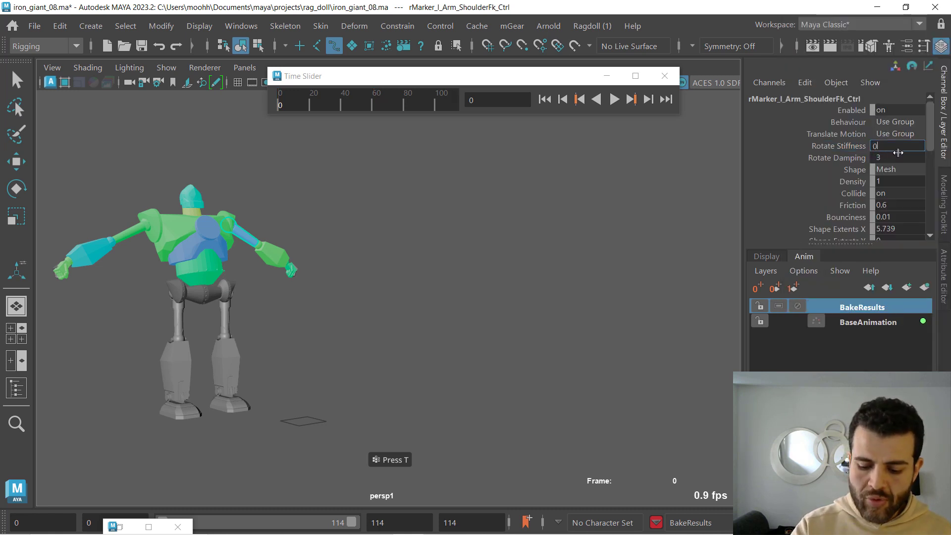
type("0.05")
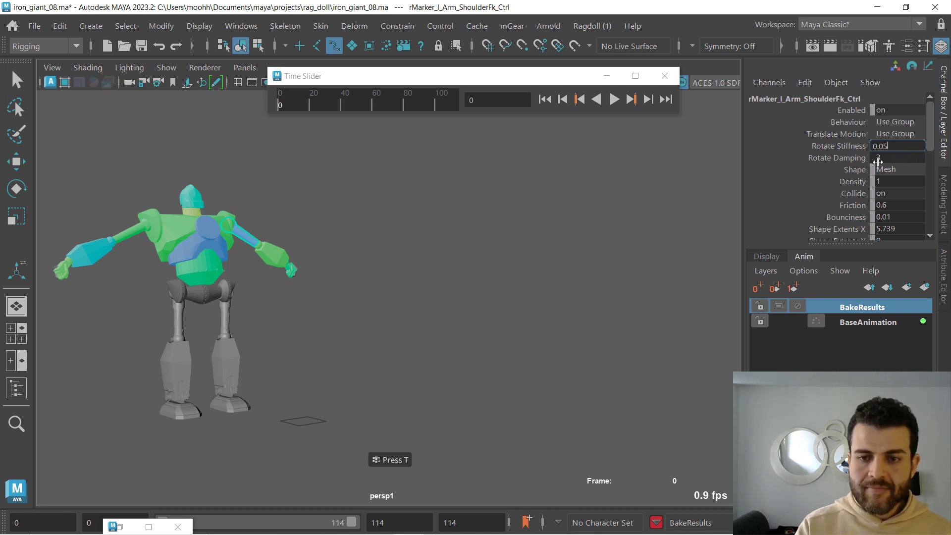
key("Return")
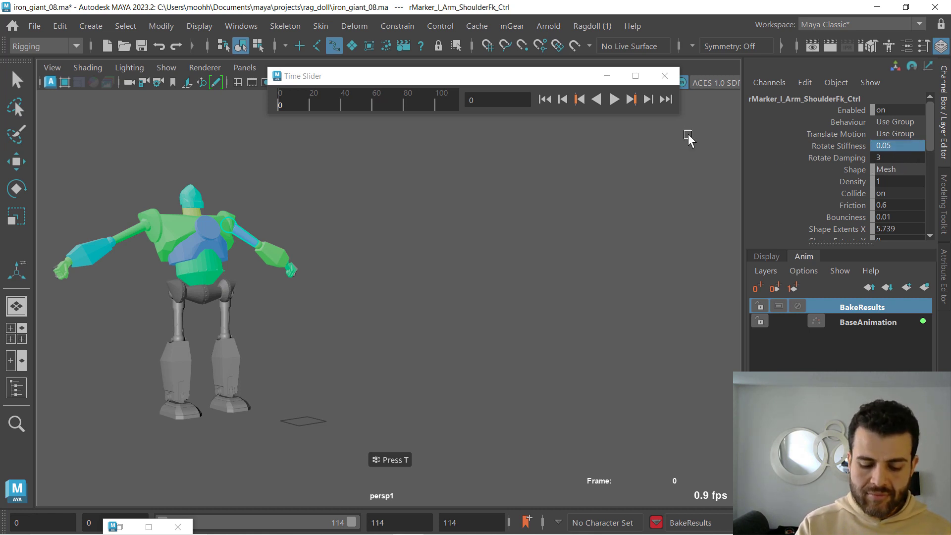
Undo the stiffness edit and break the left shoulder marker's Rotate Stiffness connection at the last frame, 114, instead
key("t")
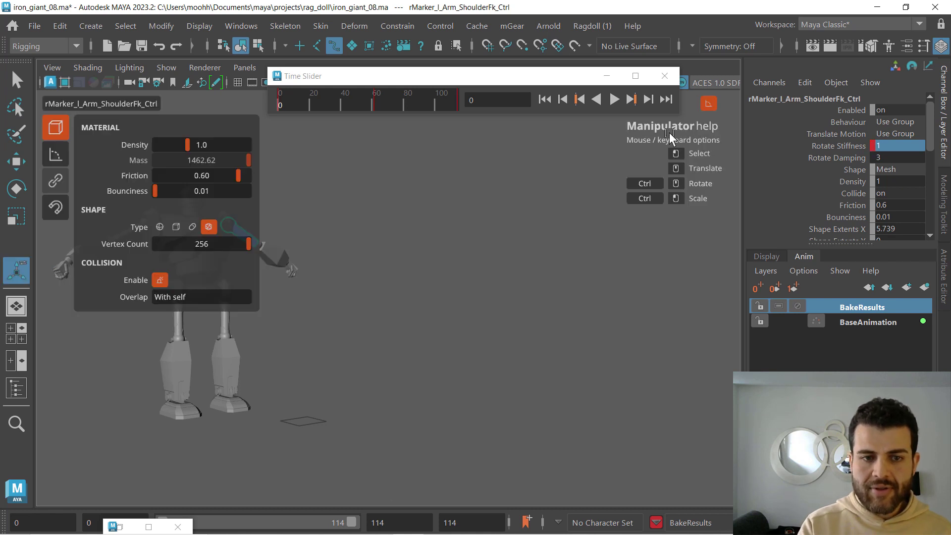
key("period")
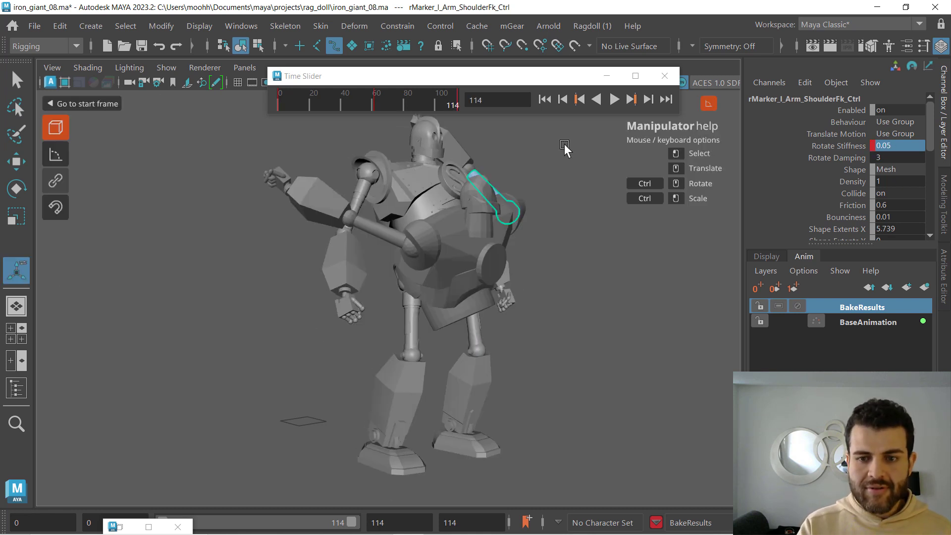
right_click(818, 147)
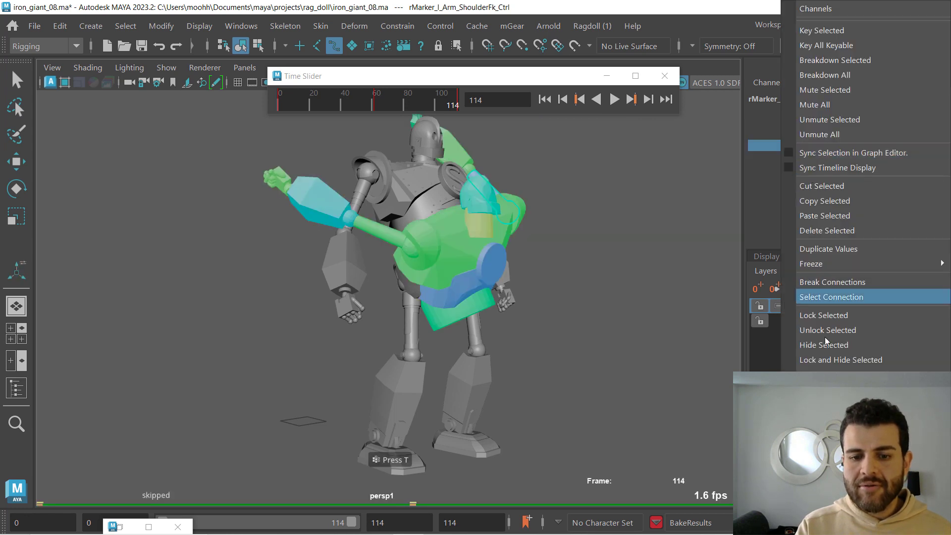
left_click(818, 284)
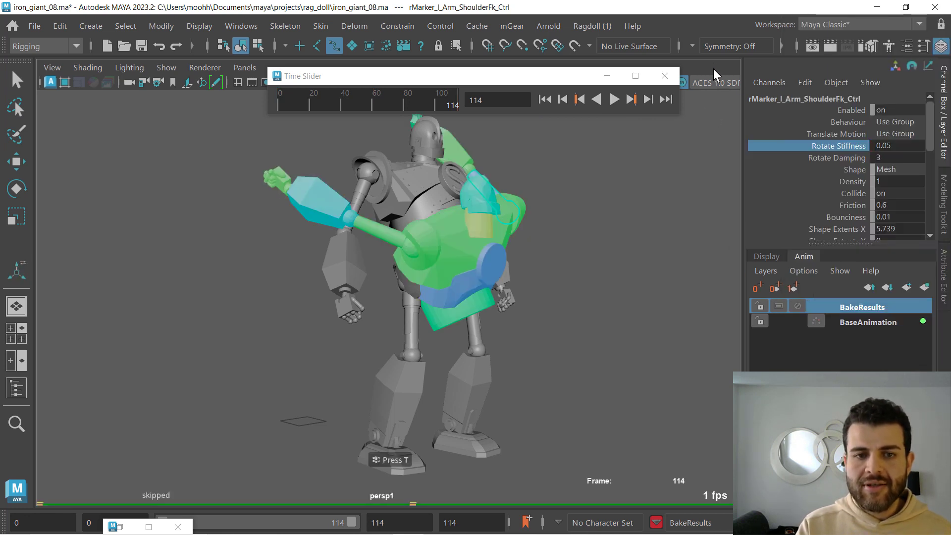
Play the simulation from frame 0 with the unkeyed shoulder stiffness, undo the broken connection, and rewind to the start
left_click(539, 103)
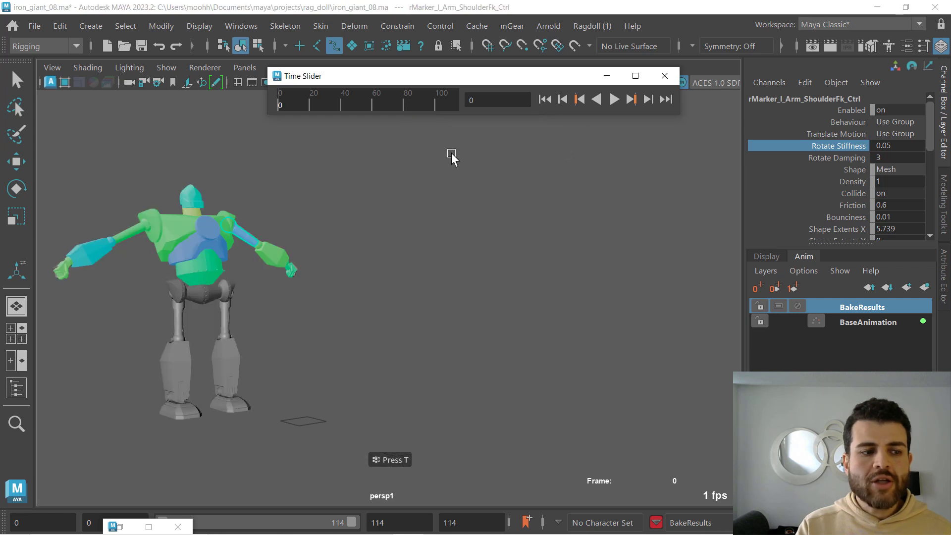
left_click(614, 100)
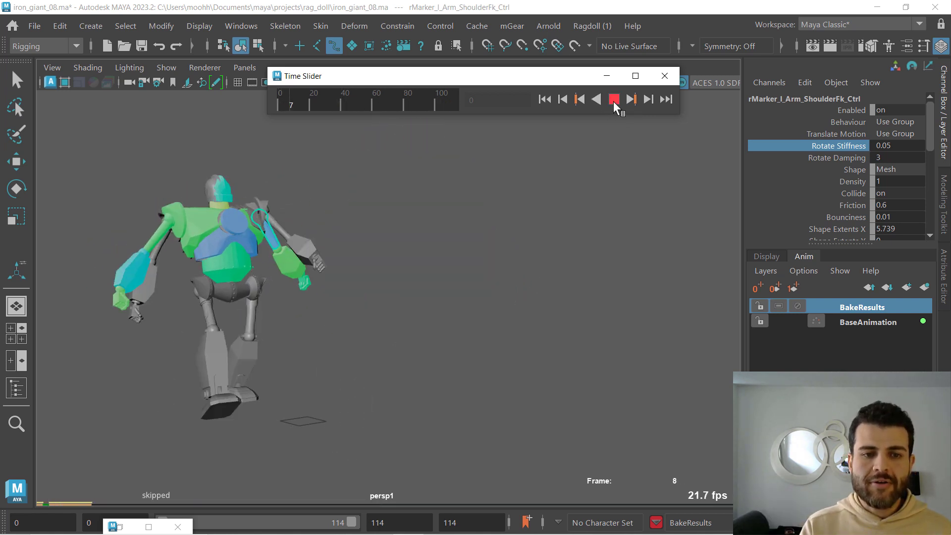
left_click(610, 103)
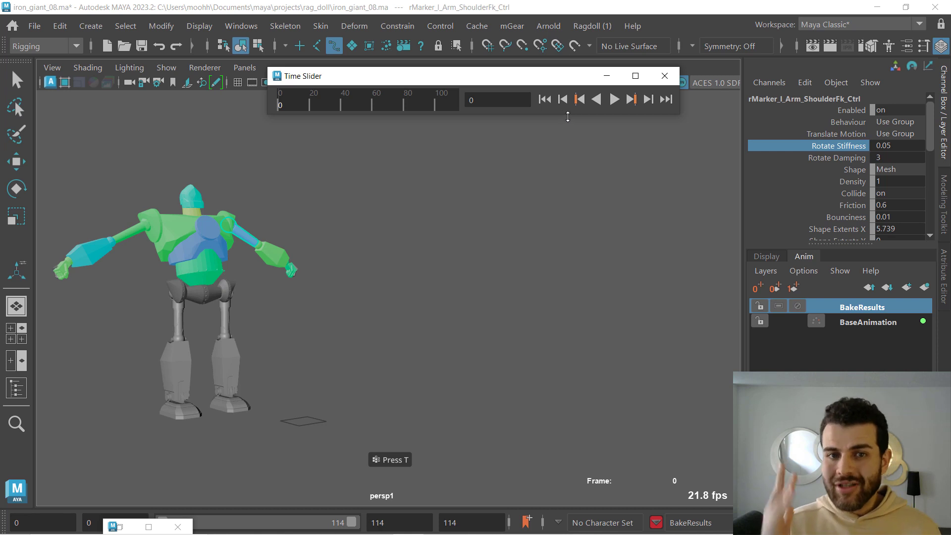
key("period")
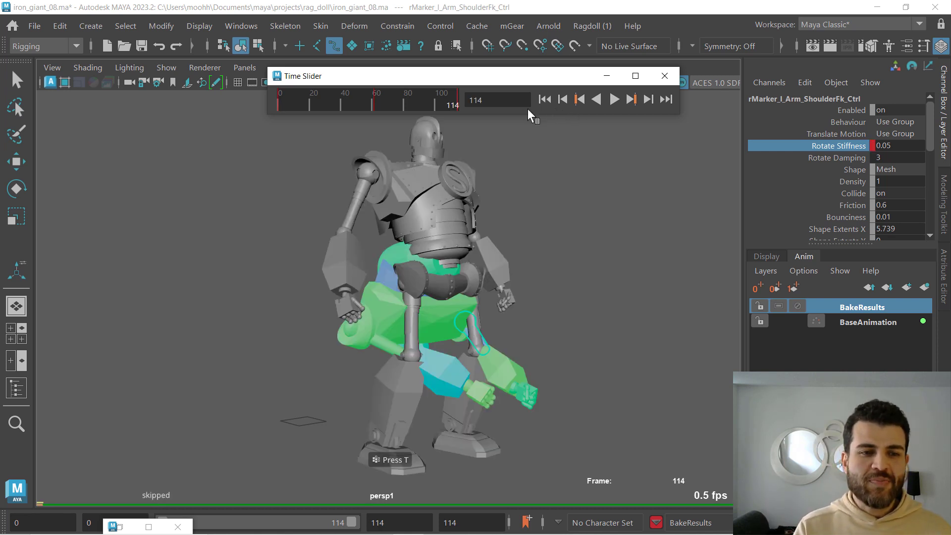
left_click(545, 100)
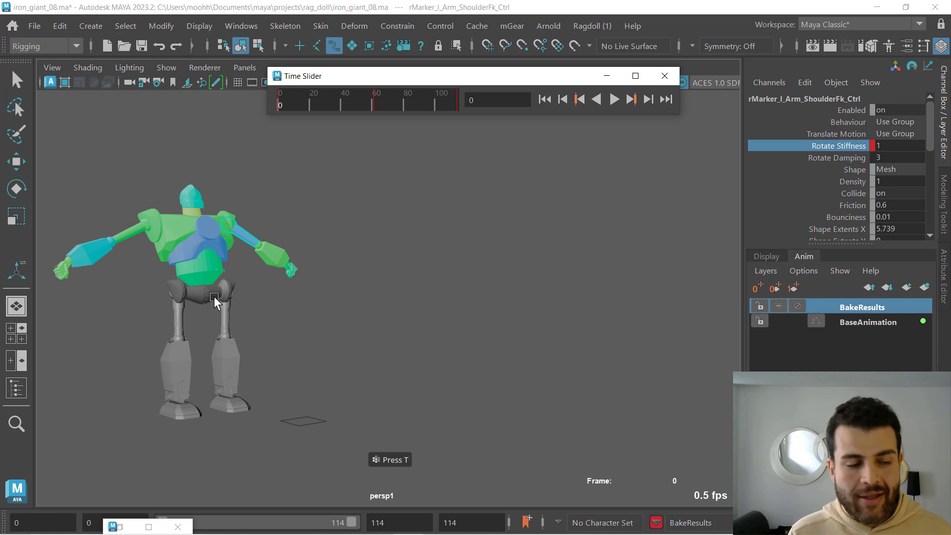
Activate the Ragdoll Manipulator and inspect the Rotate Stiffness and Rotate Damping of the lower, middle and top spine markers
key("t")
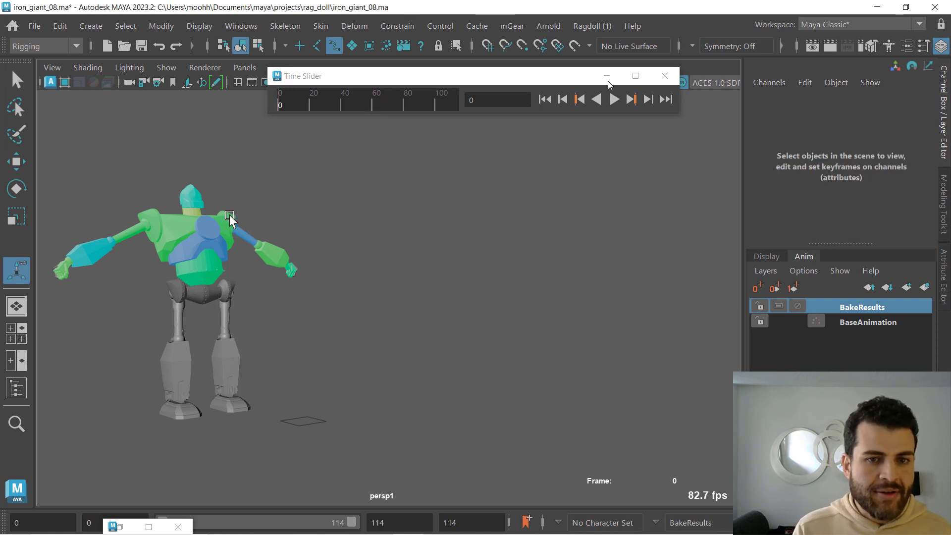
left_click(592, 26)
left_click(618, 55)
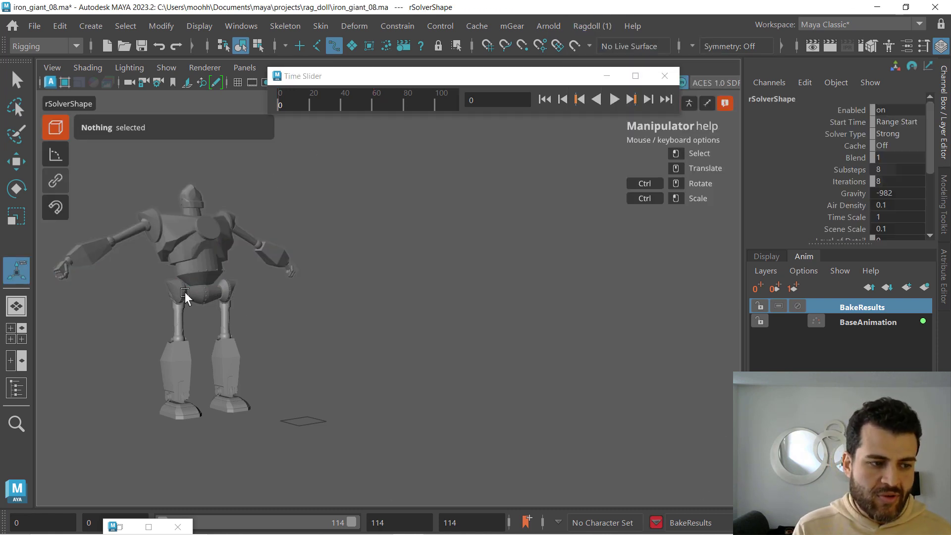
left_click(195, 281)
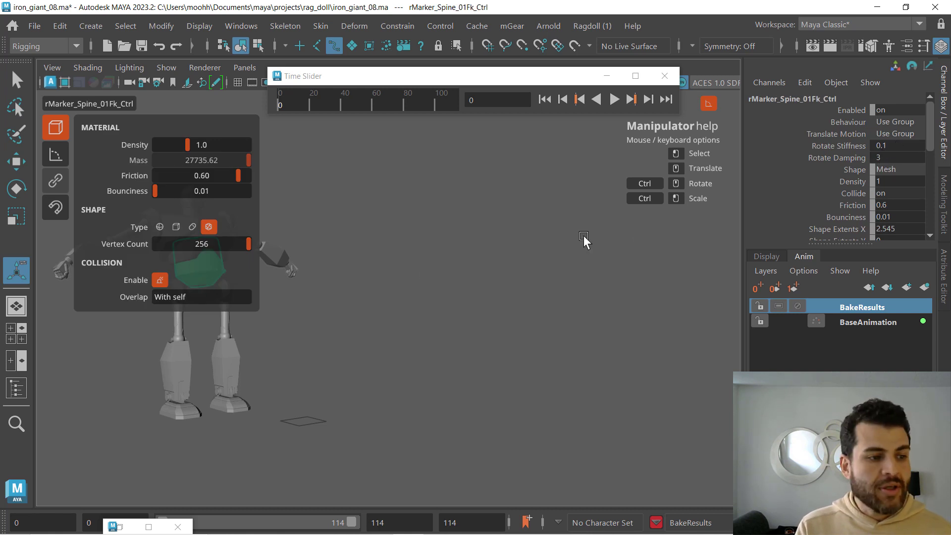
left_click(275, 279)
left_click(191, 246)
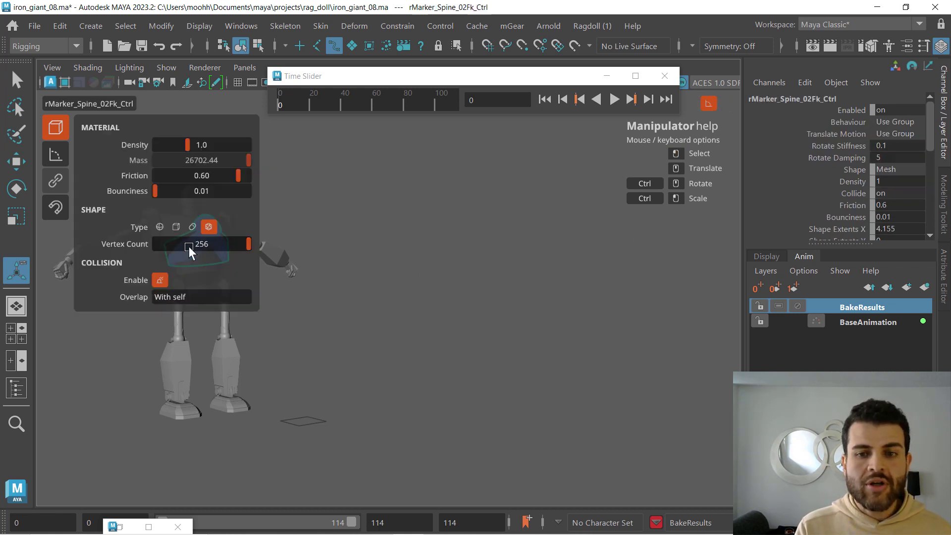
left_click(309, 302)
left_click(203, 234)
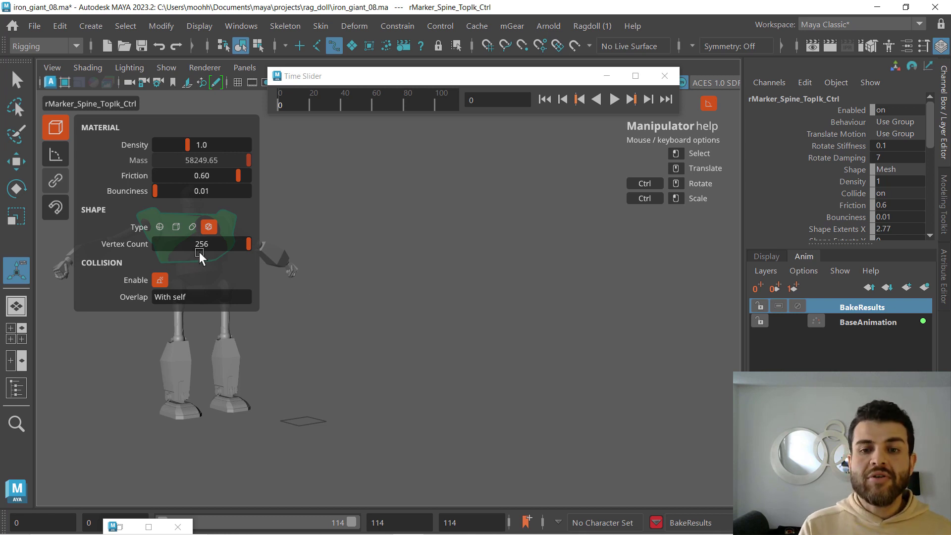
Inspect the neck marker's Rotate Stiffness and Rotate Damping, and recheck those of the middle spine marker
left_click(323, 316)
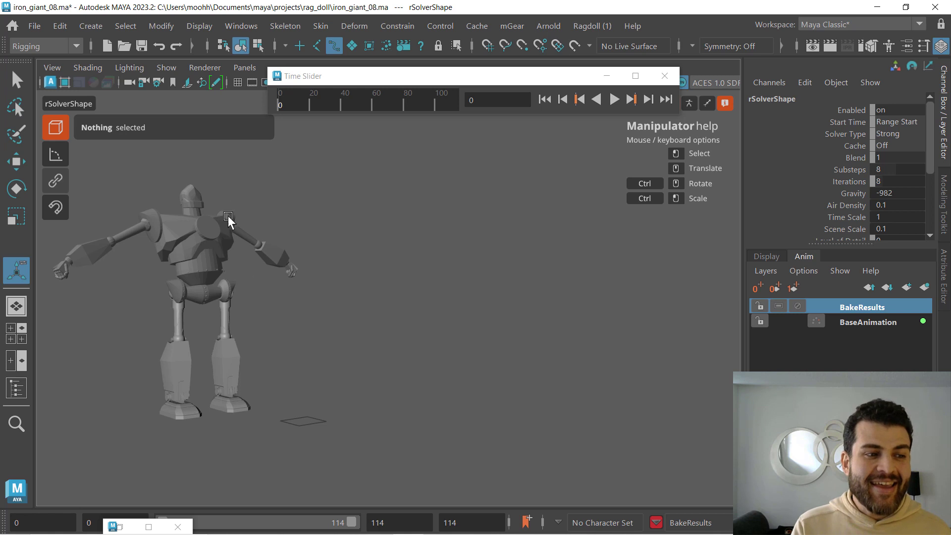
left_click(197, 213)
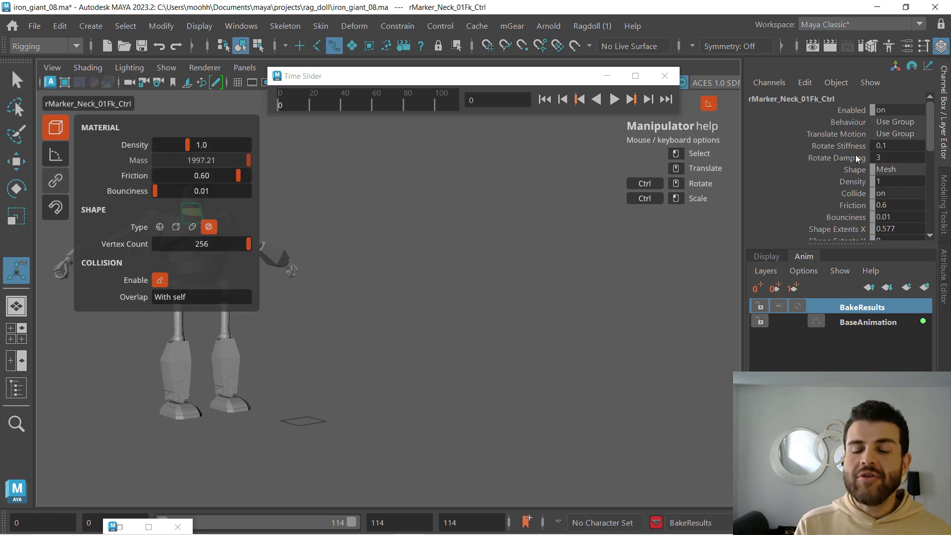
left_click(357, 311)
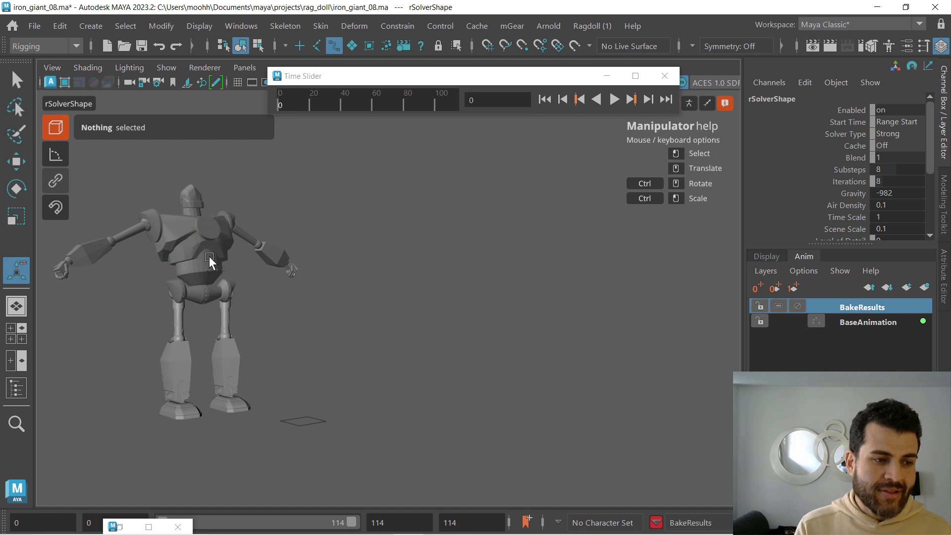
left_click(190, 243)
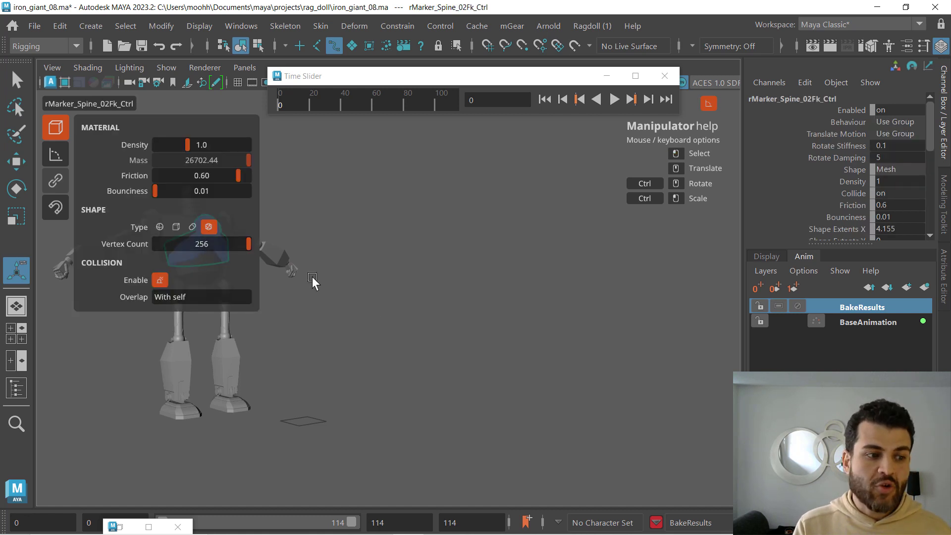
left_click(373, 333)
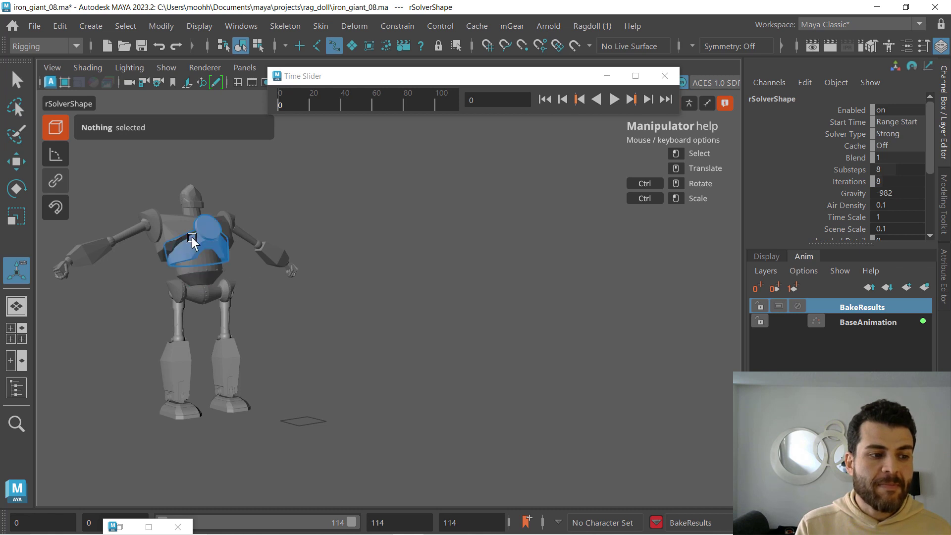
Set the top spine marker's Rotate Stiffness to 0.01 and its Density to 9
left_click(174, 219)
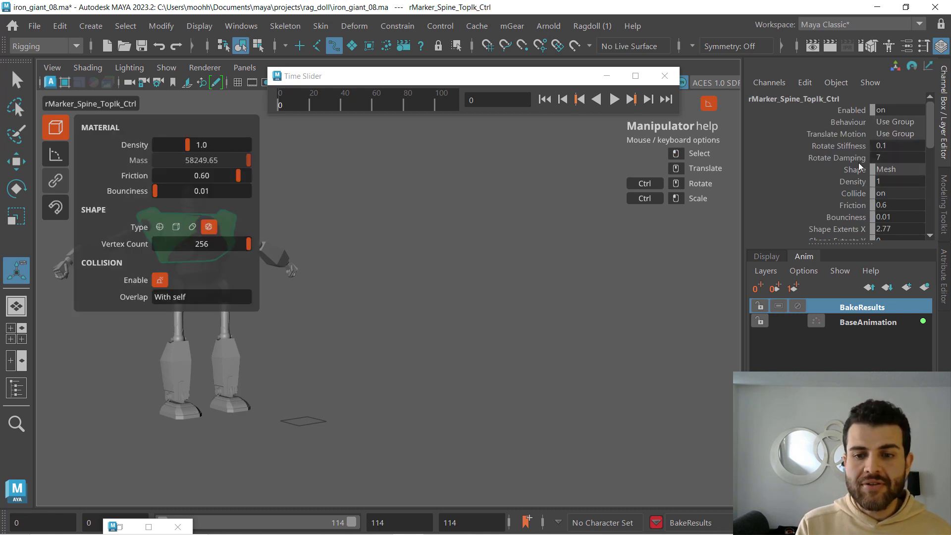
double_click(894, 146)
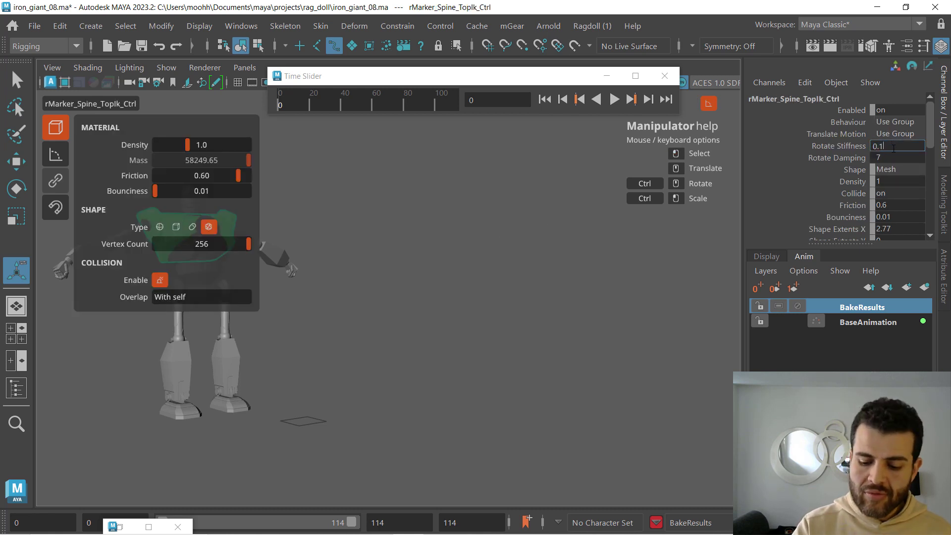
type("0.01")
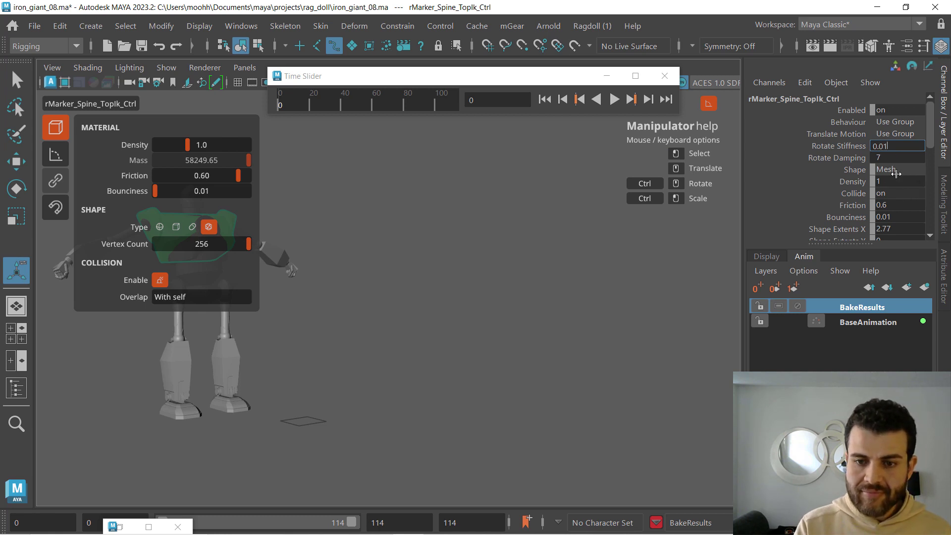
key("Return")
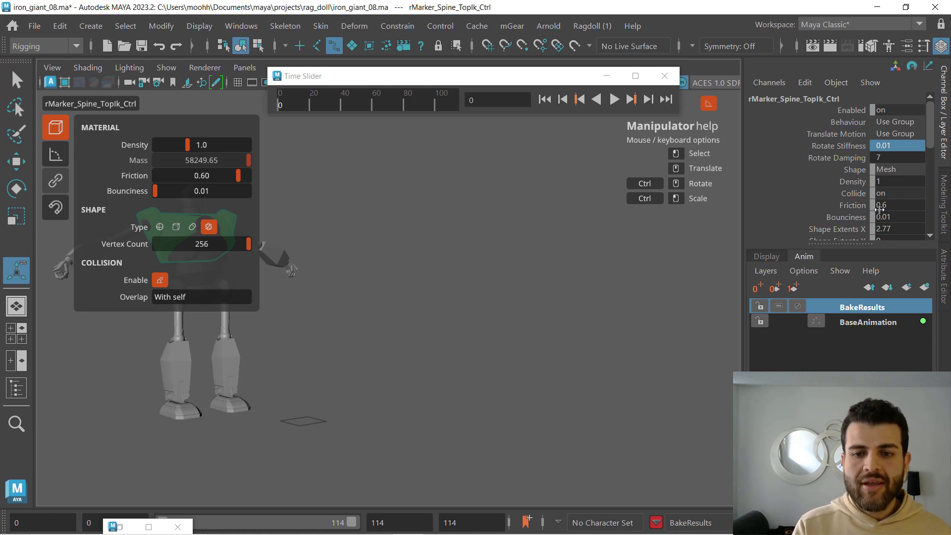
double_click(889, 183)
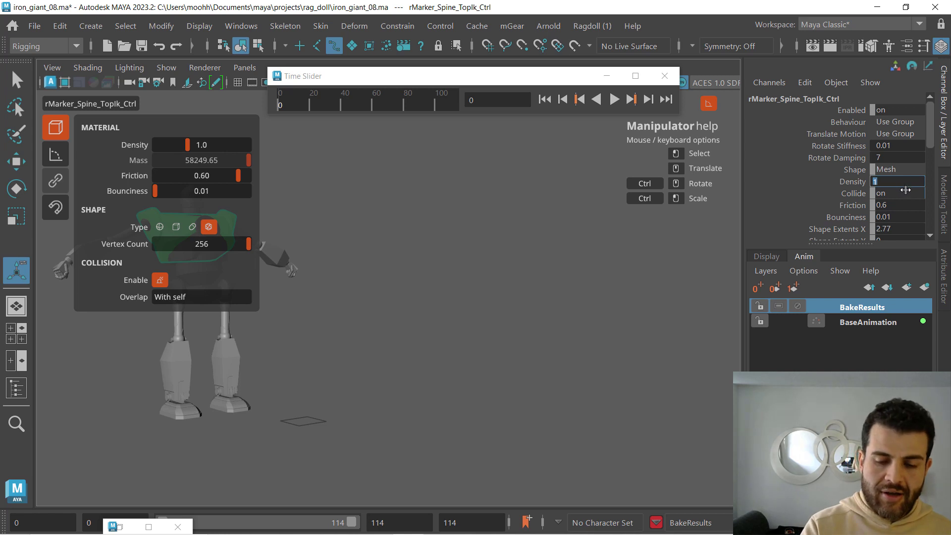
type("9")
key("Return")
Set the top spine marker's Rotate Damping to 1 and play the simulation from frame 0 to check the chest
double_click(896, 159)
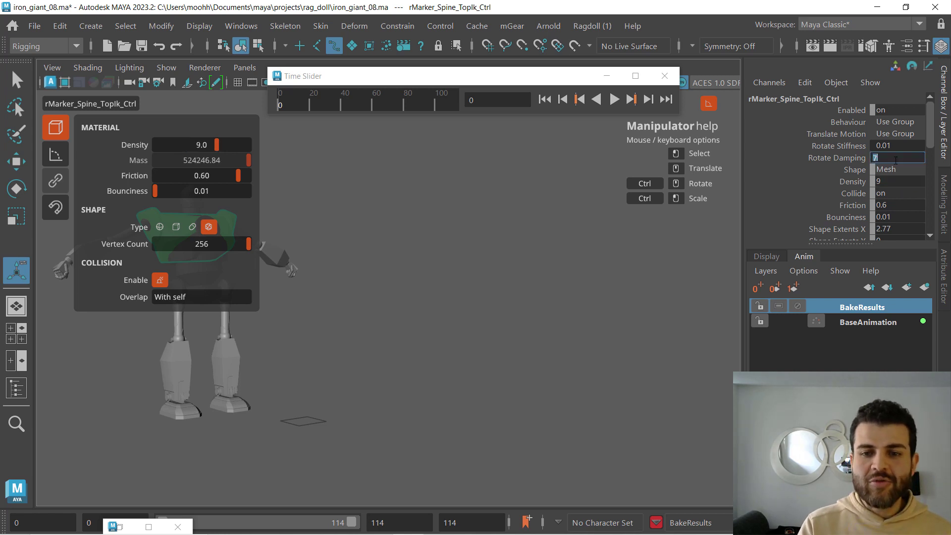
type("1")
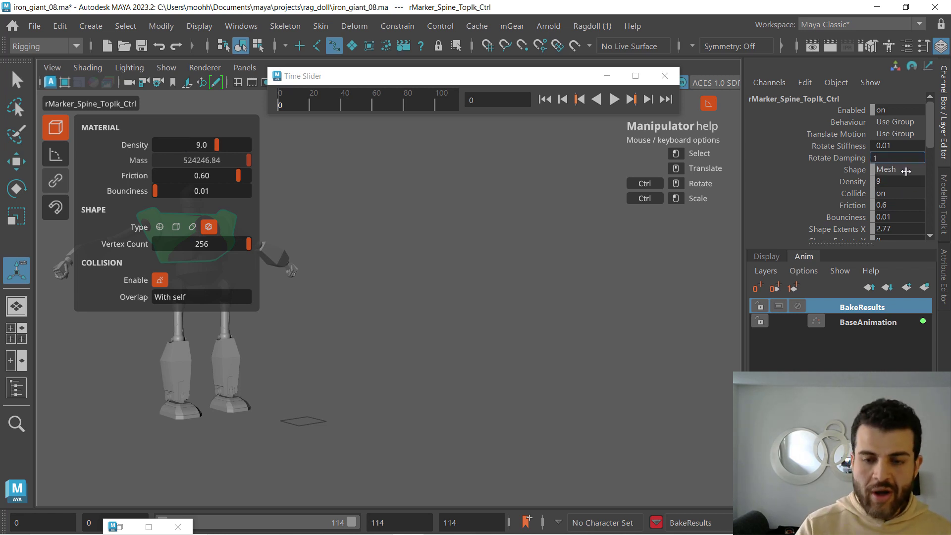
key("Return")
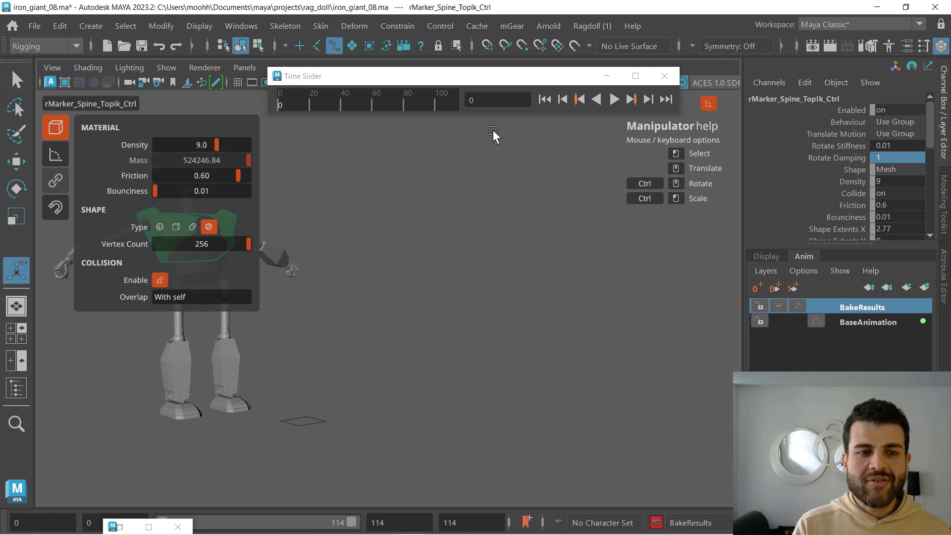
left_click(614, 99)
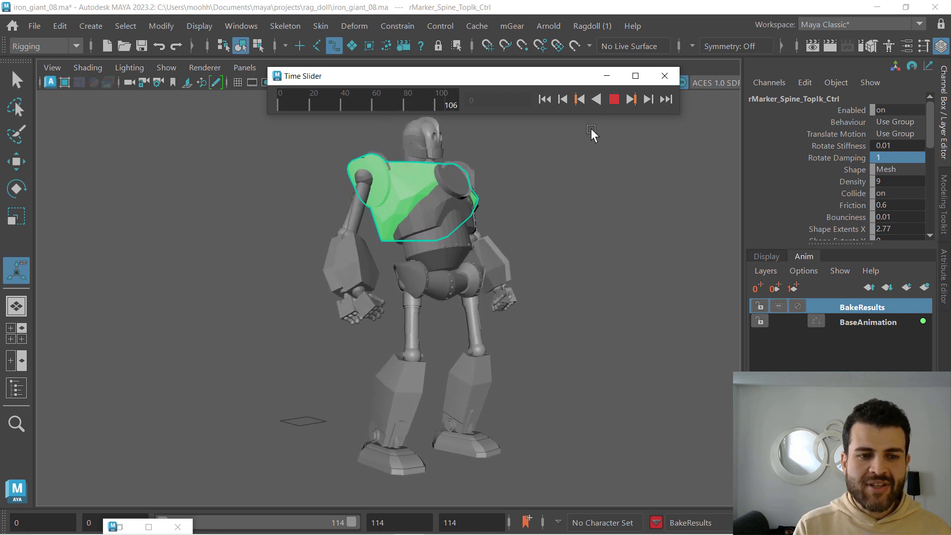
Turn on the viewport's all-lights display and replay the simulation to compare it with the original character
left_click(613, 99)
left_click(703, 66)
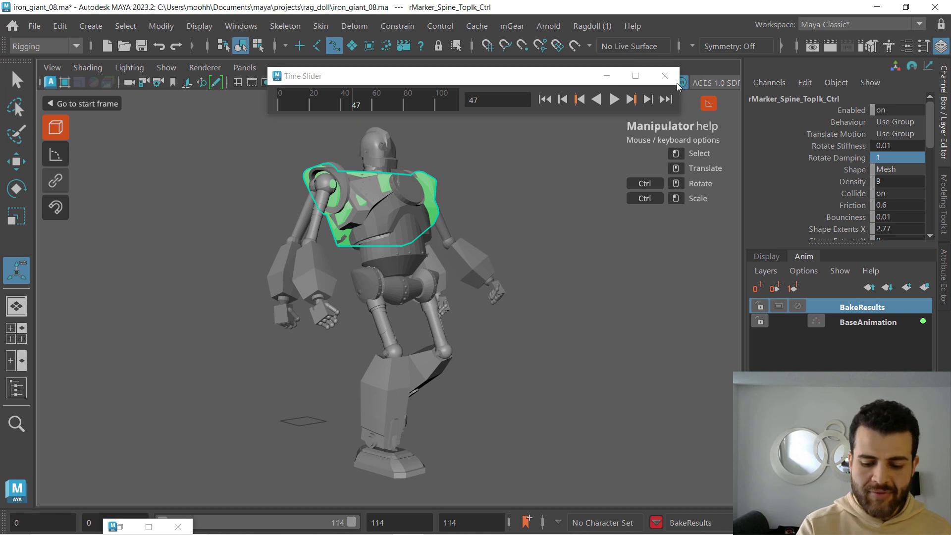
key("7")
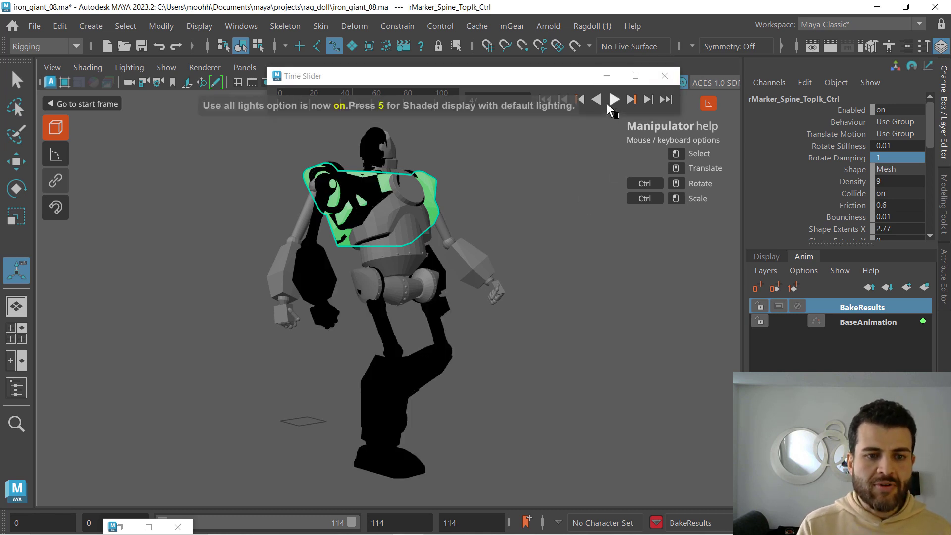
left_click(613, 99)
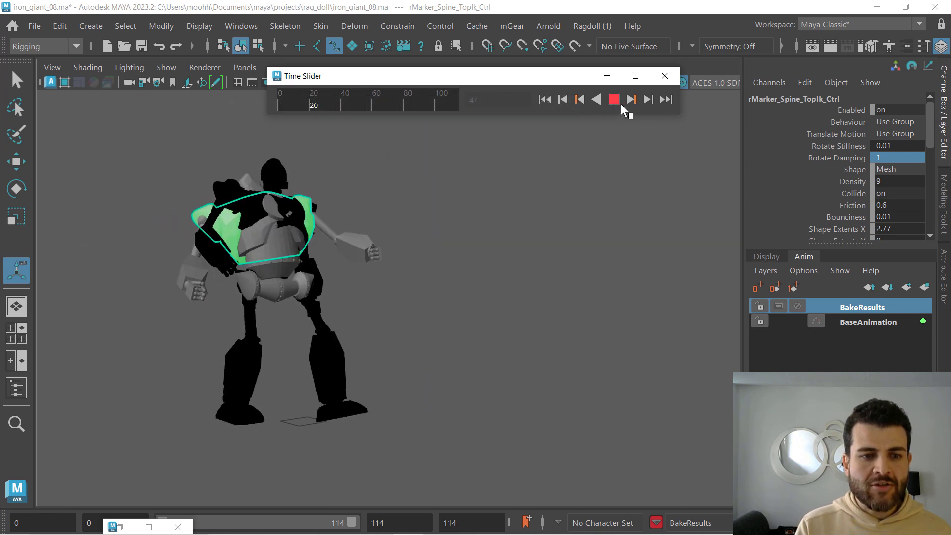
left_click(613, 100)
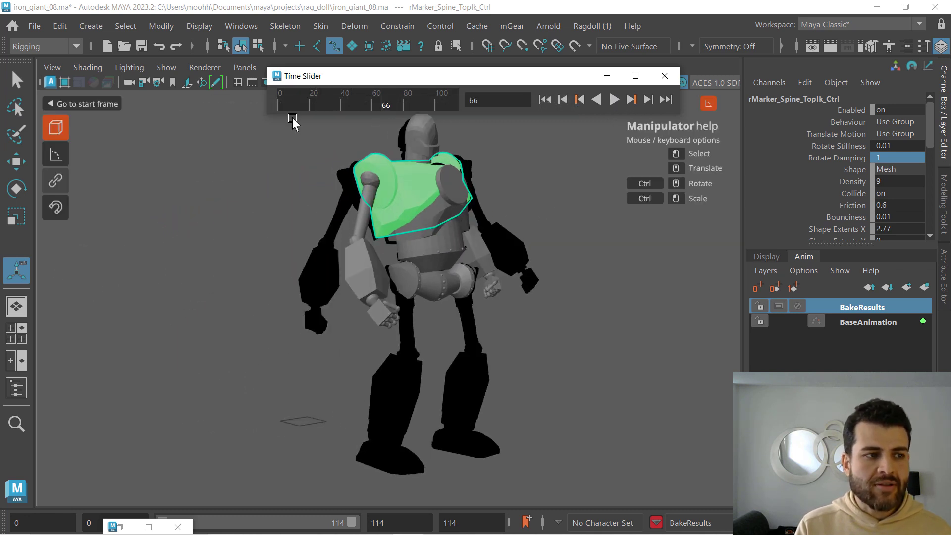
Hide polygons in the viewport and play the simulation from frame 0 with only the markers shown
left_click(166, 67)
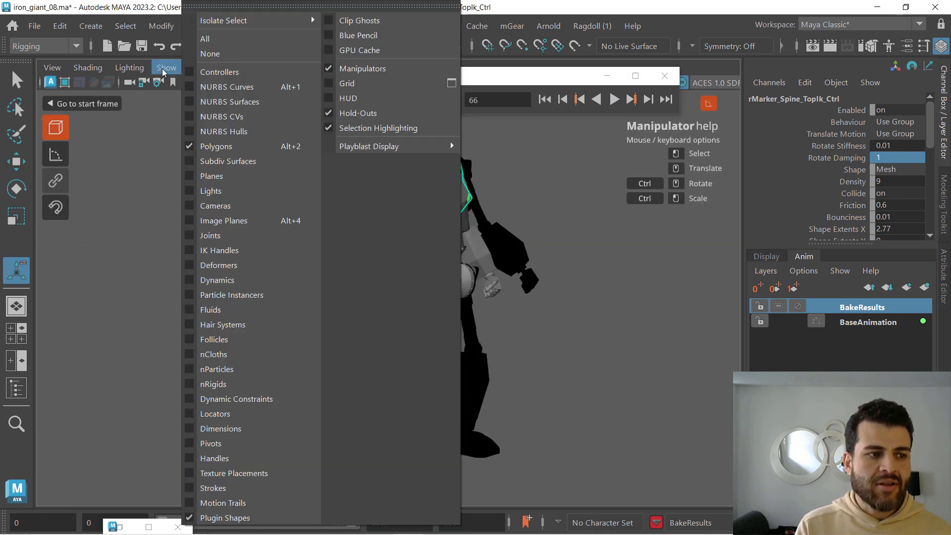
left_click(212, 148)
left_click(545, 99)
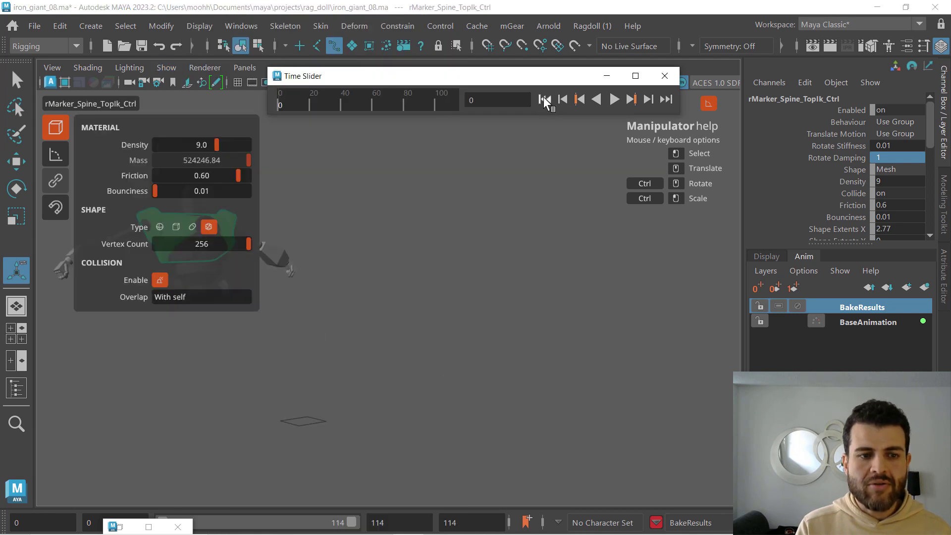
left_click(614, 99)
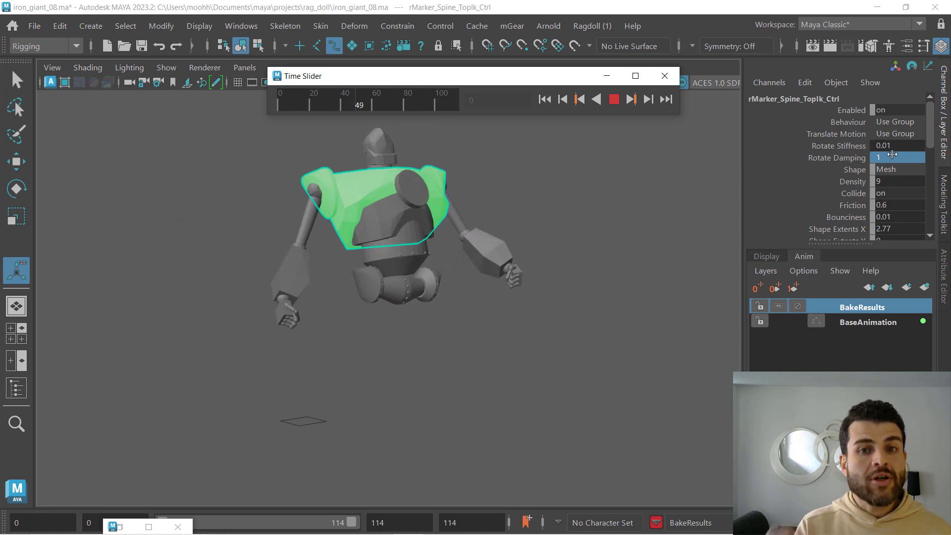
left_click(612, 100)
Set the top spine marker's Rotate Stiffness to 0.1 and its Rotate Damping to 7
double_click(888, 147)
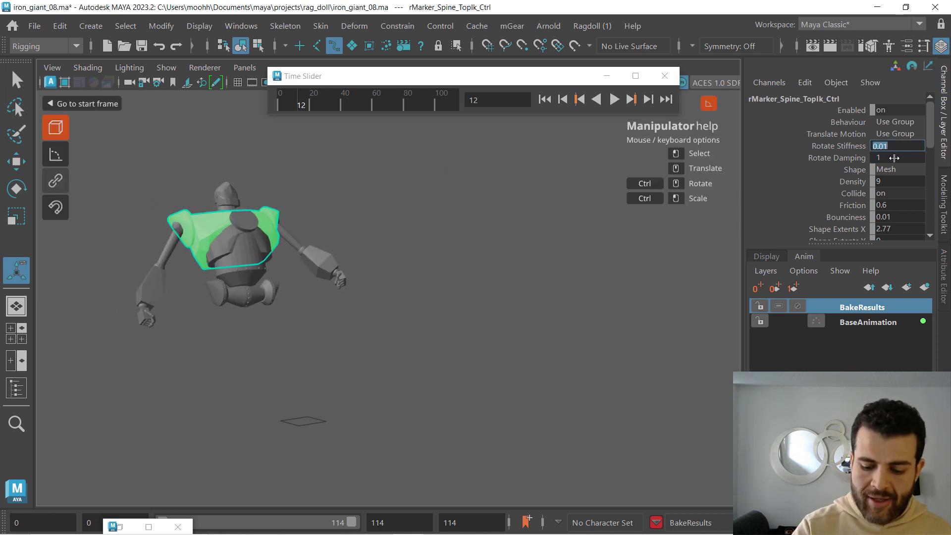
type("0.1")
key("Return")
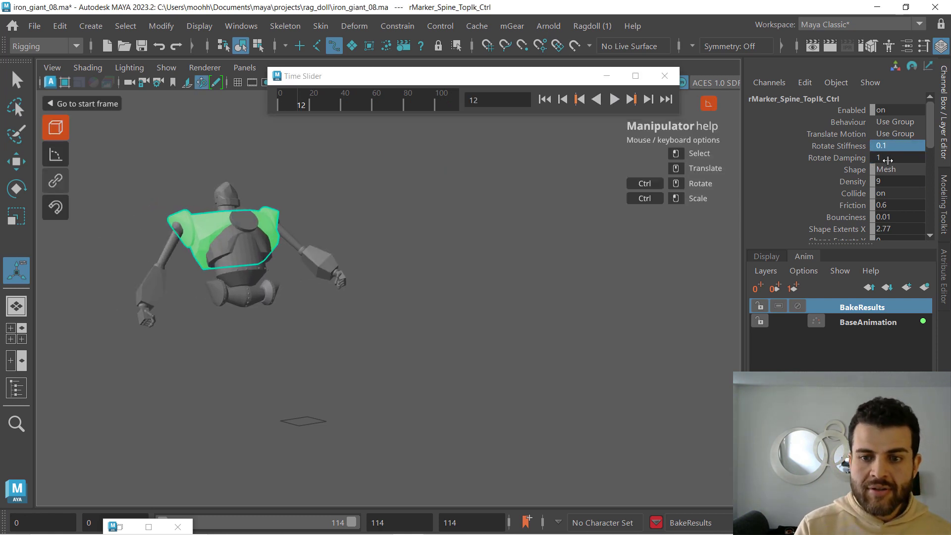
double_click(882, 159)
type("7")
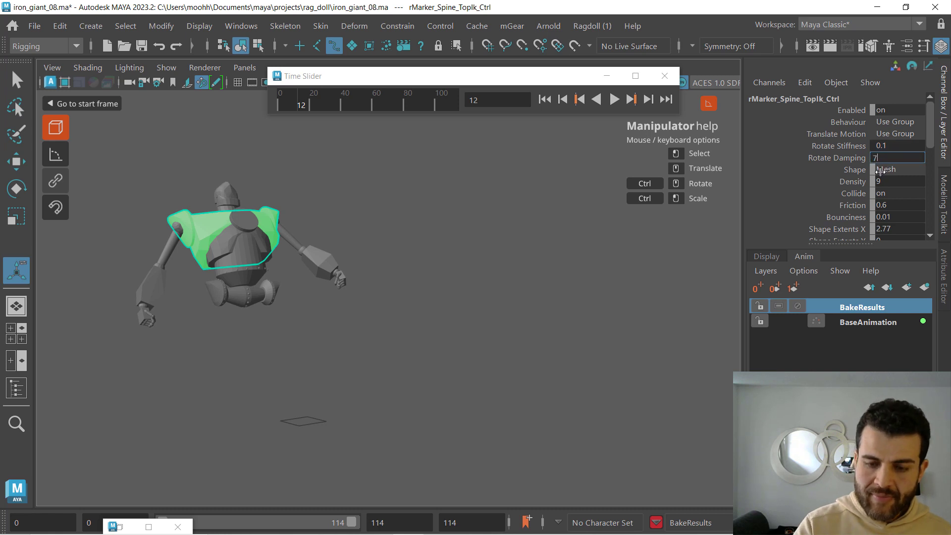
key("Return")
Set the top spine marker's Density to 1 and replay the simulation from frame 0 with the middle spine marker selected
double_click(888, 182)
type("1")
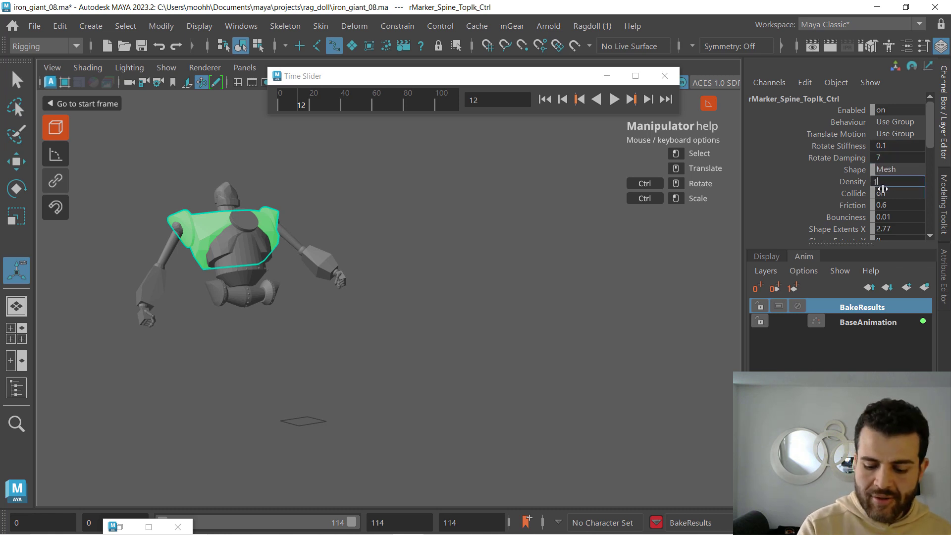
key("Return")
left_click(229, 246)
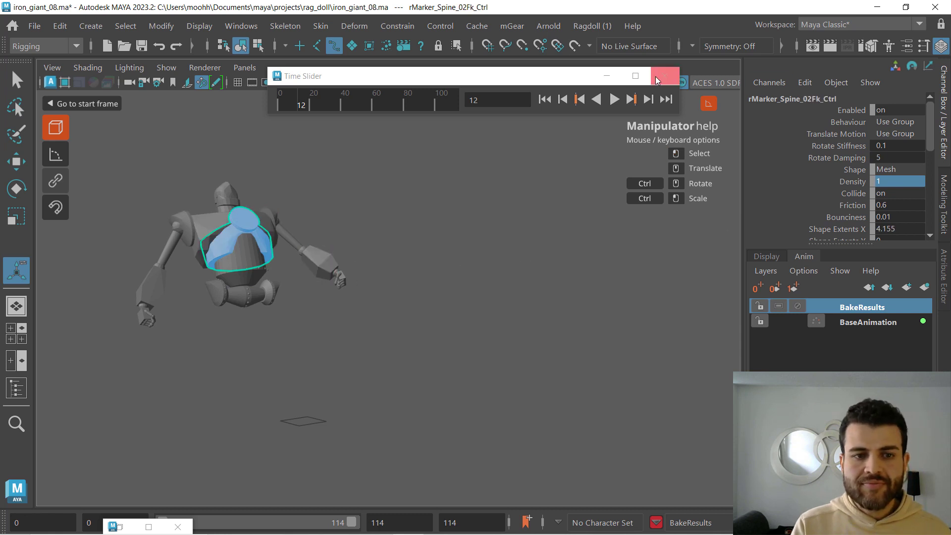
left_click(544, 99)
left_click(614, 99)
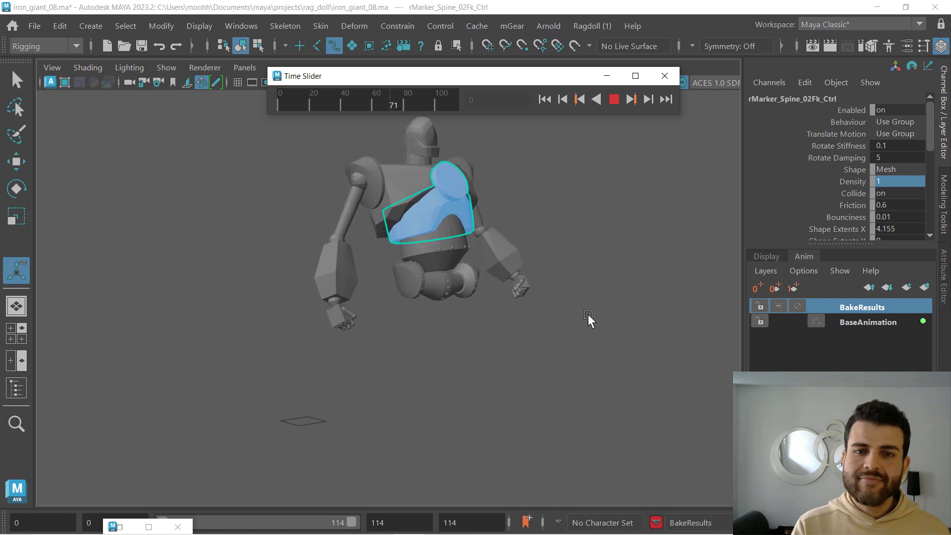
left_click(613, 99)
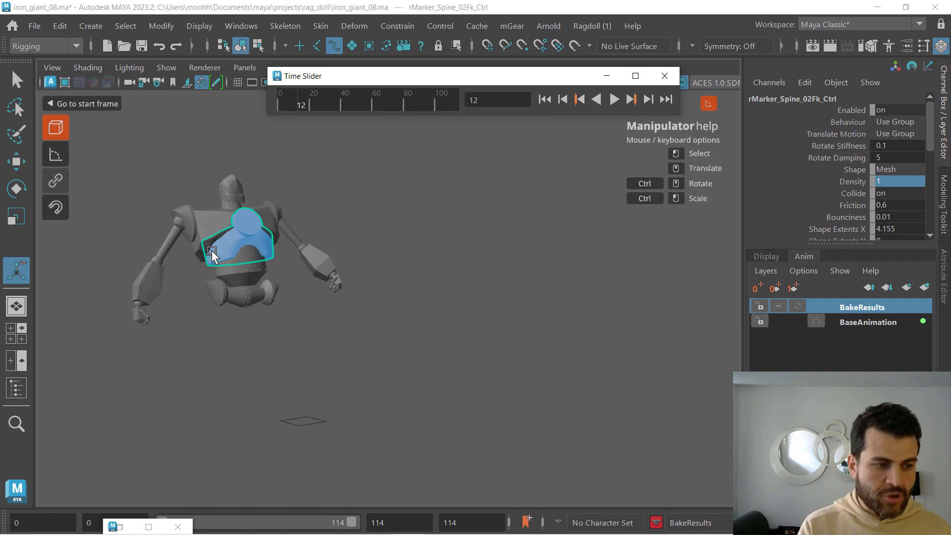
Inspect the right shoulder marker's animated Rotate Stiffness and play the simulation from frame 0 to check the arm
left_click(167, 244)
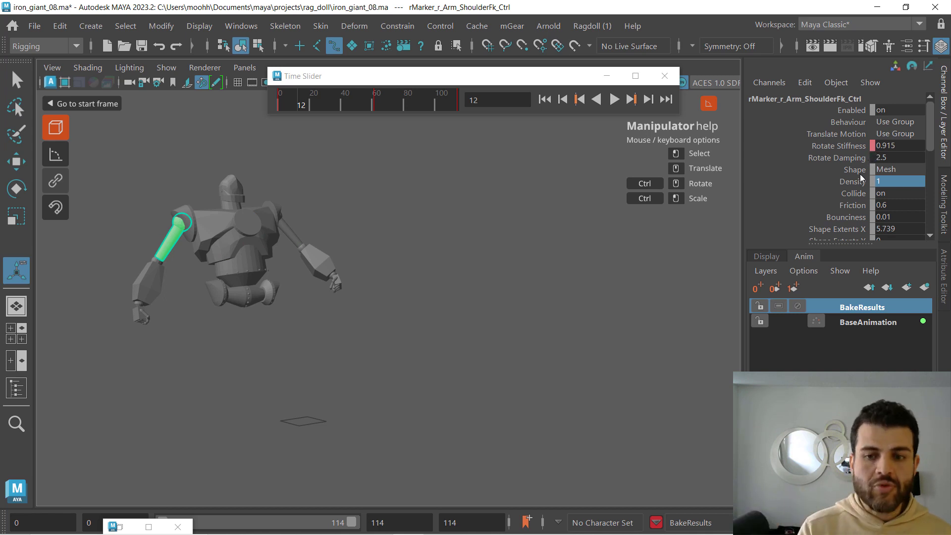
left_click(545, 100)
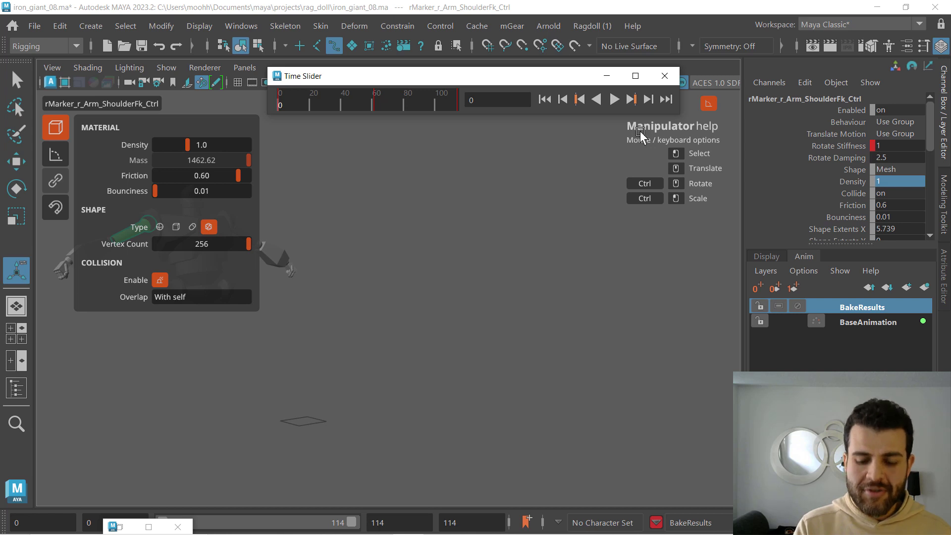
key("alt+v")
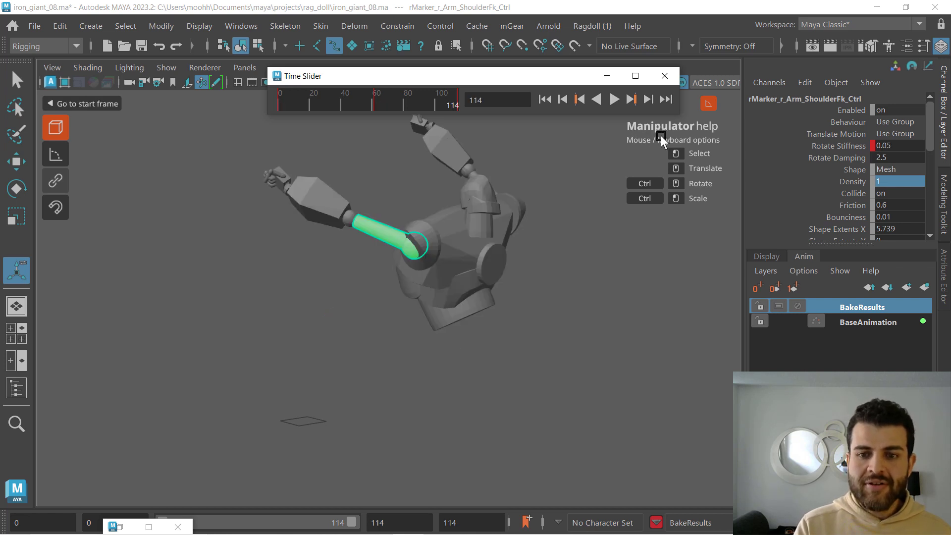
left_click(544, 100)
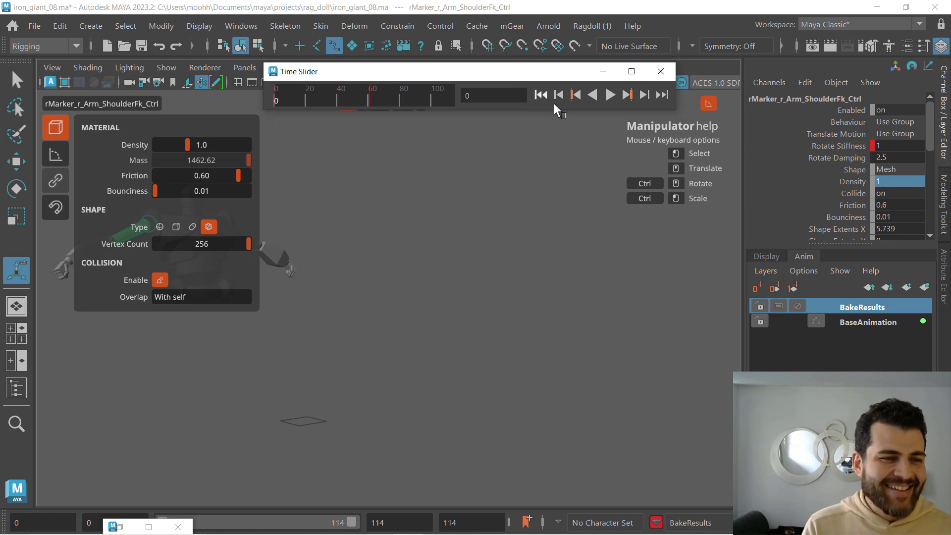
Inspect the Rotate Stiffness and Rotate Damping of the right elbow marker and the matching left arm marker
left_click(399, 306)
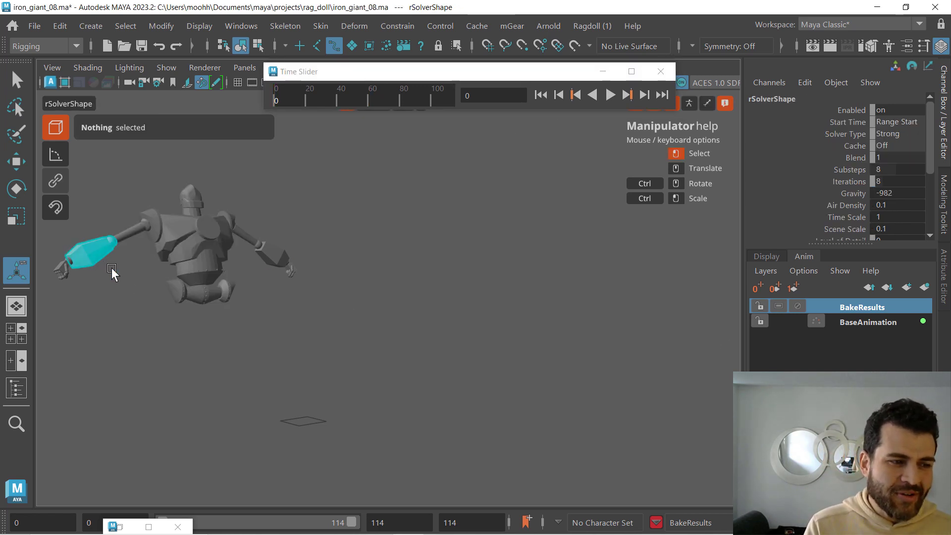
left_click(112, 267)
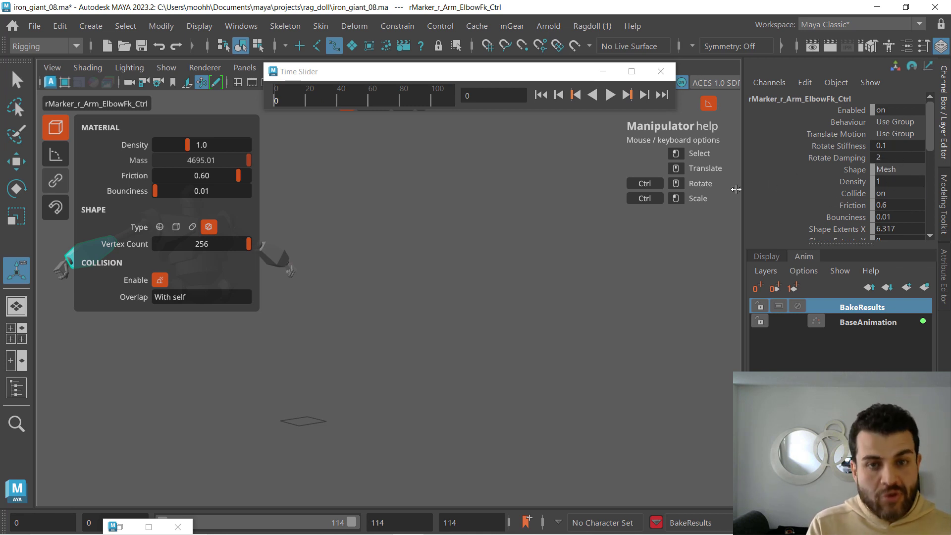
left_click(363, 289)
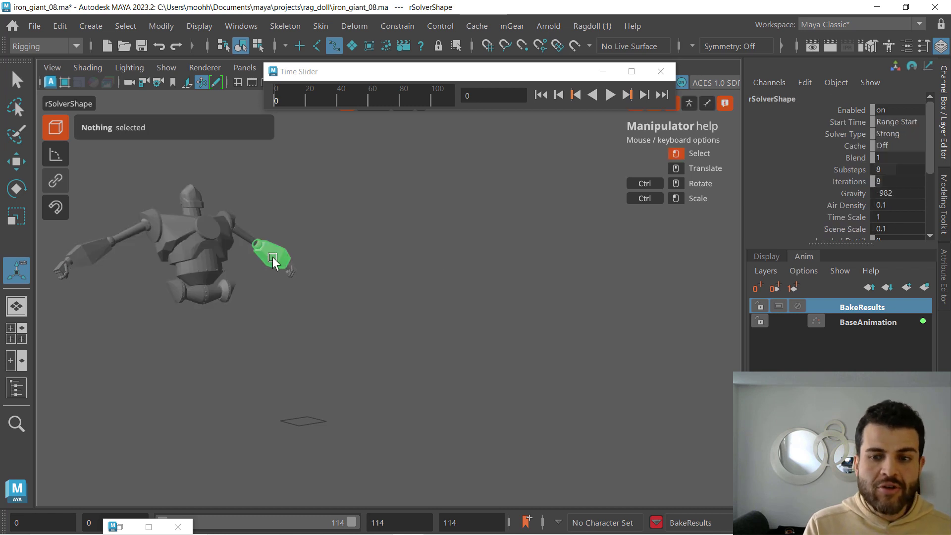
left_click(280, 259)
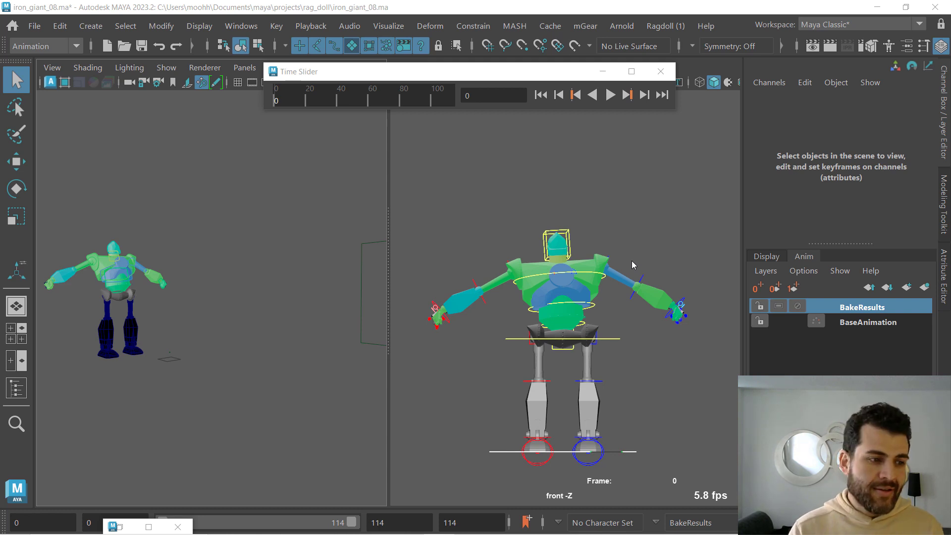
left_click(661, 26)
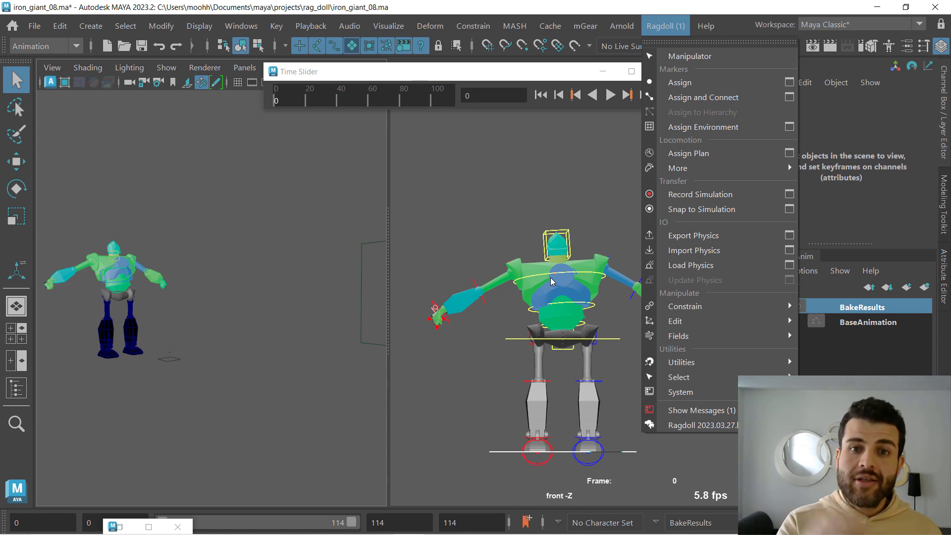
left_click(561, 53)
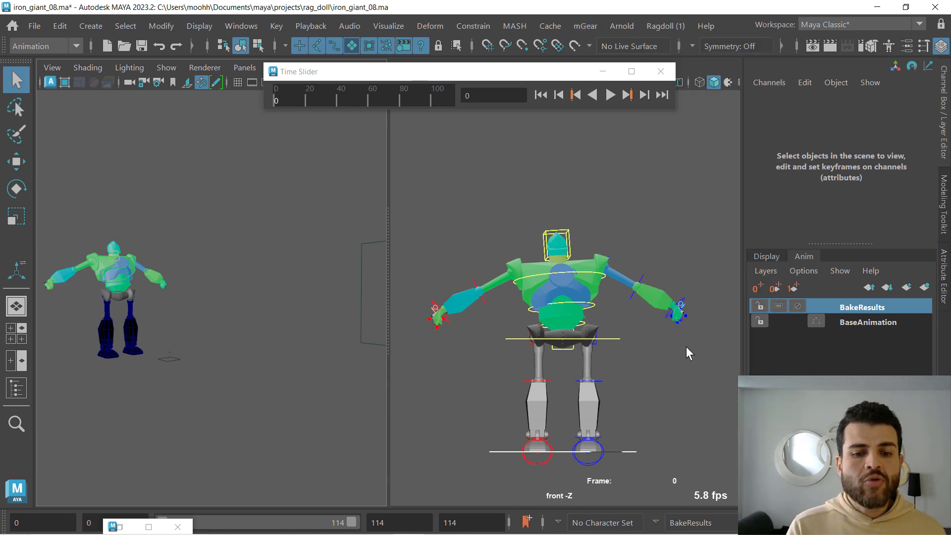
Merge the BakeResults and BaseAnimation layers into the bottom selected layer, sampling by 1 and deleting the baked layers
left_click(855, 323)
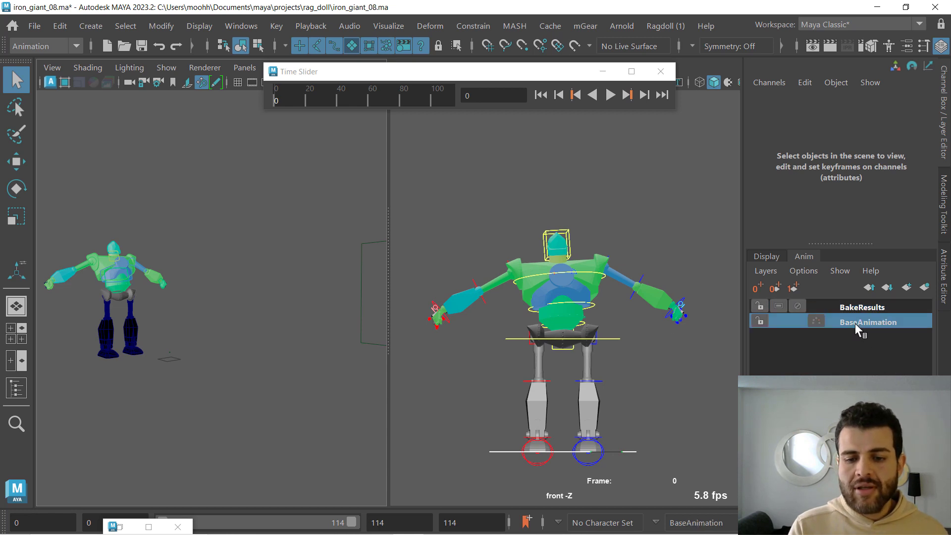
left_click(859, 308)
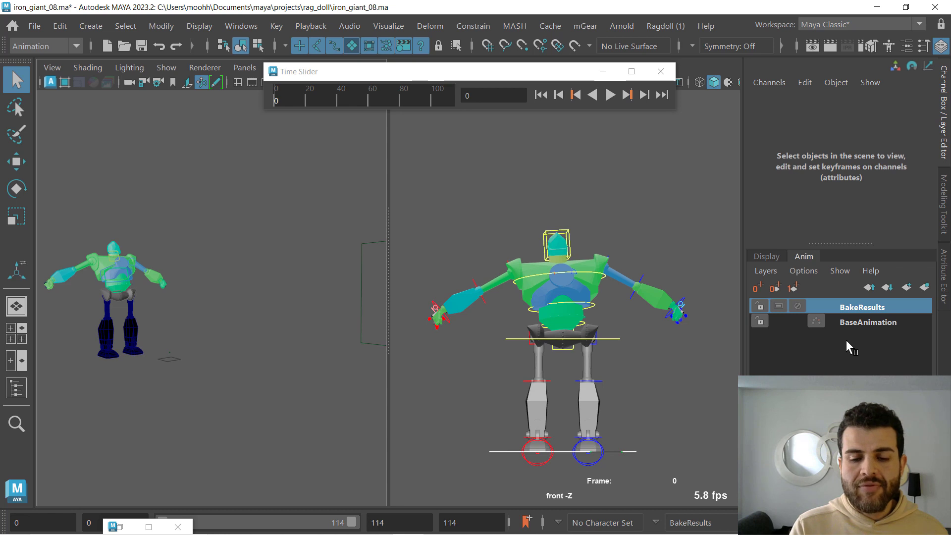
left_click(868, 322)
left_click(875, 309)
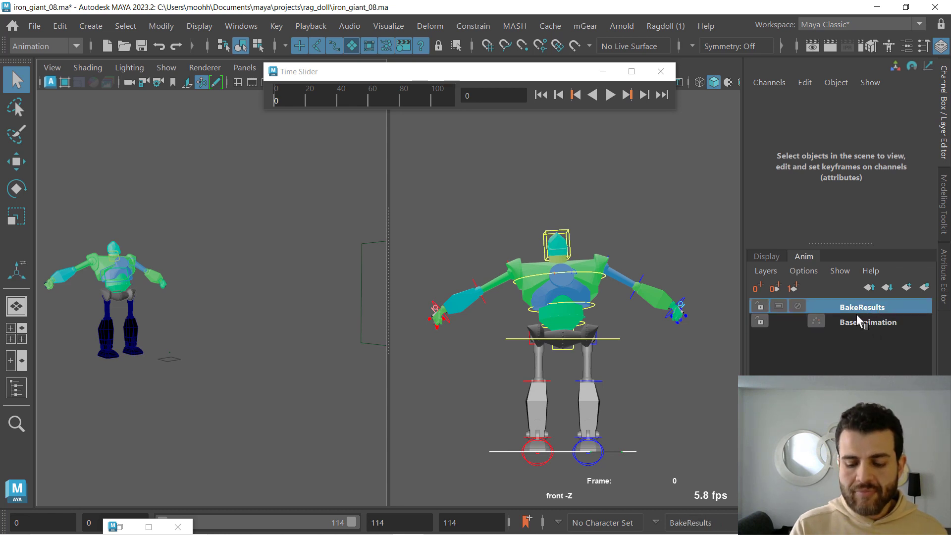
left_click(838, 323, "ctrl")
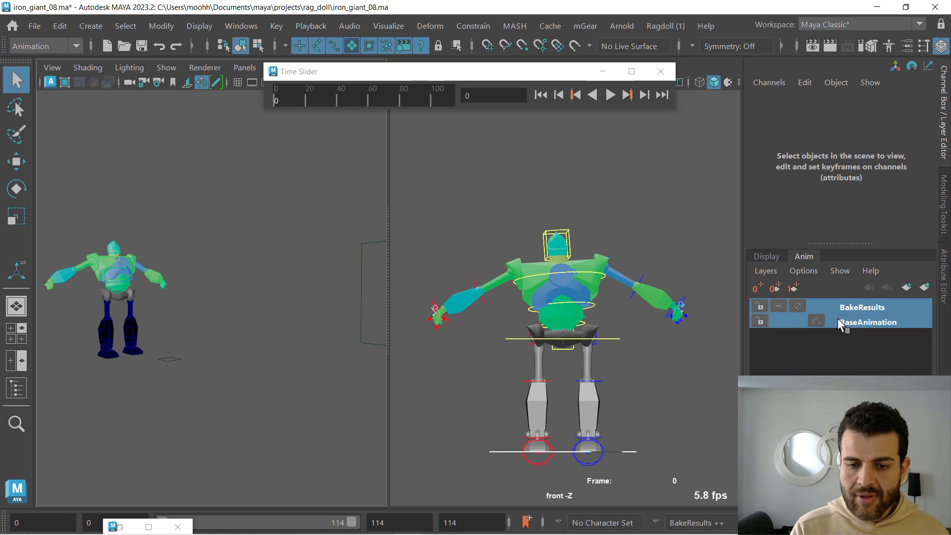
left_click(766, 270)
mouse_move(759, 163)
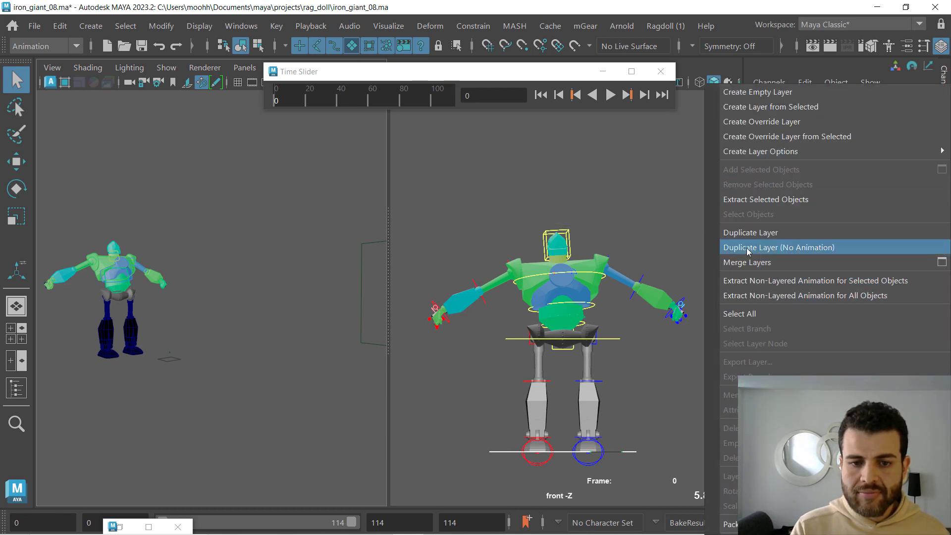
left_click(942, 262)
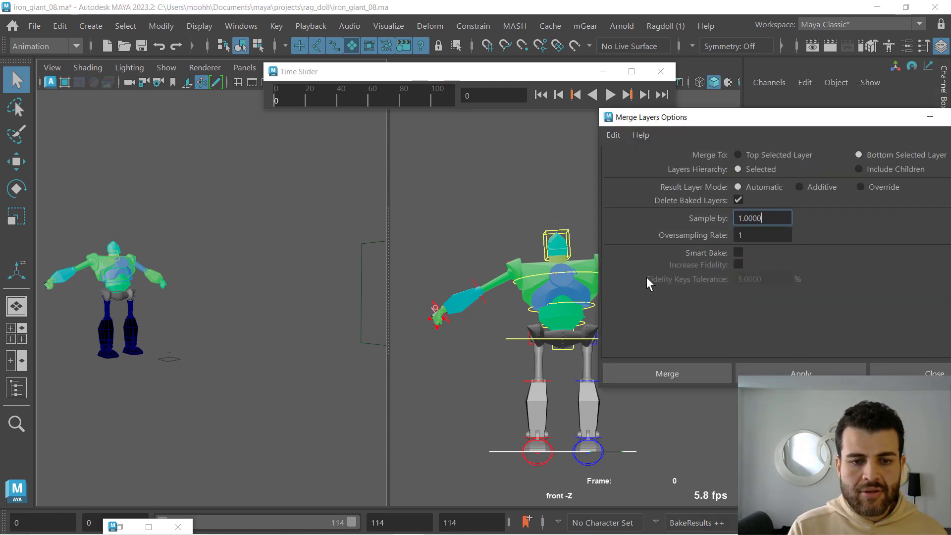
left_click_drag(700, 122, 402, 124)
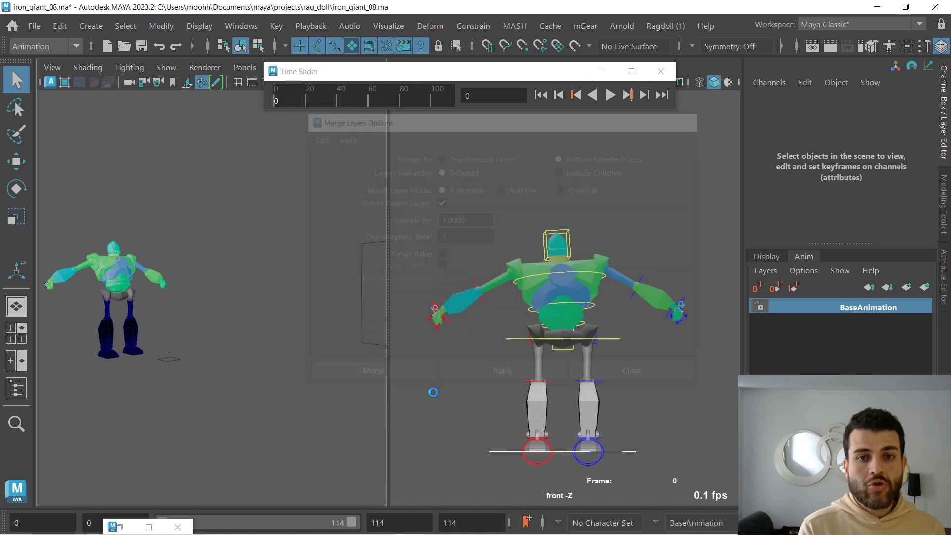
Record the Ragdoll simulation to an animation layer over the playback range, with Use Selection turned off
left_click(665, 26)
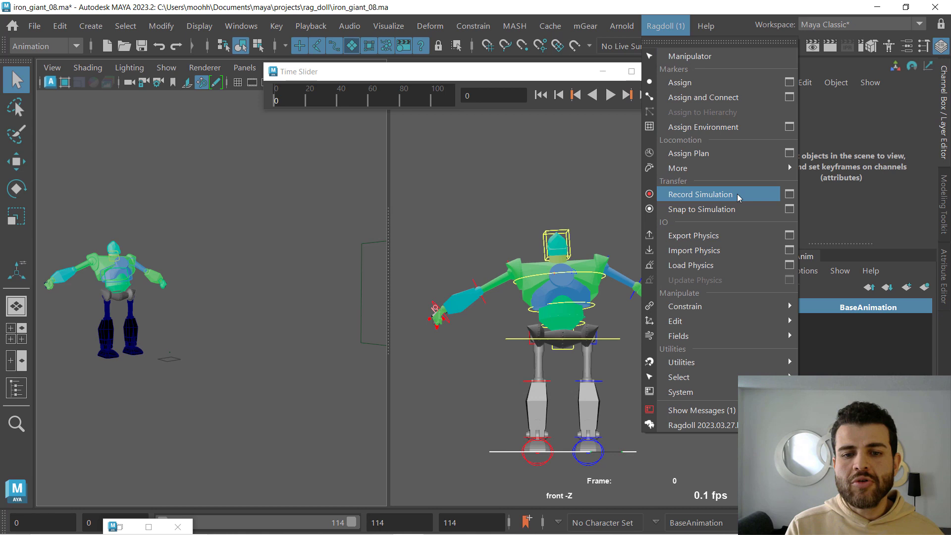
left_click(790, 194)
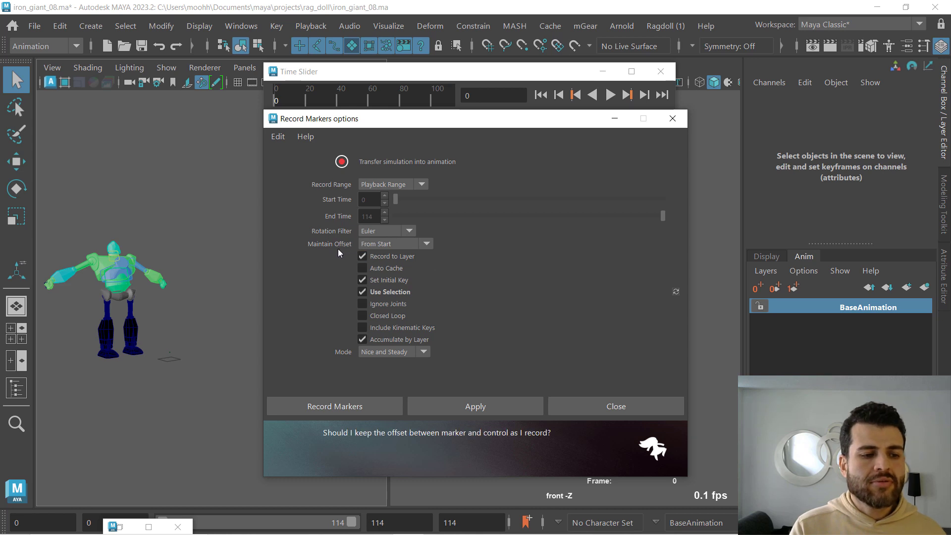
left_click(362, 292)
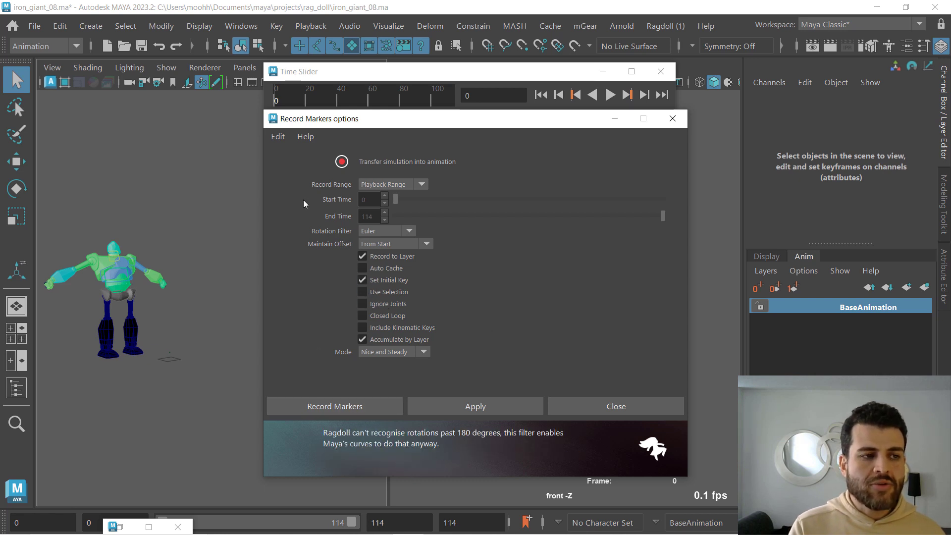
left_click(323, 412)
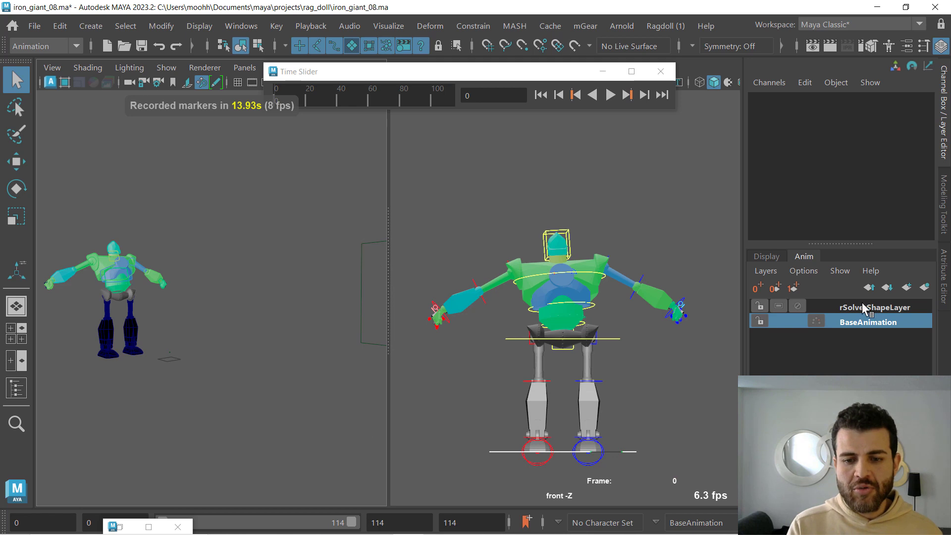
Select rSolverShapeLayer and play the recorded animation from frame 0, then move the floating Time Slider aside
left_click(862, 308)
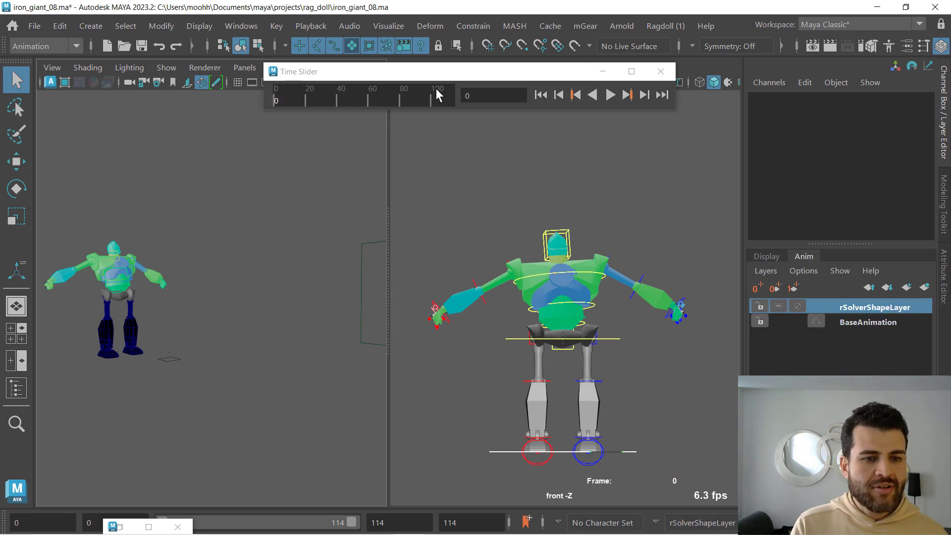
left_click(609, 95)
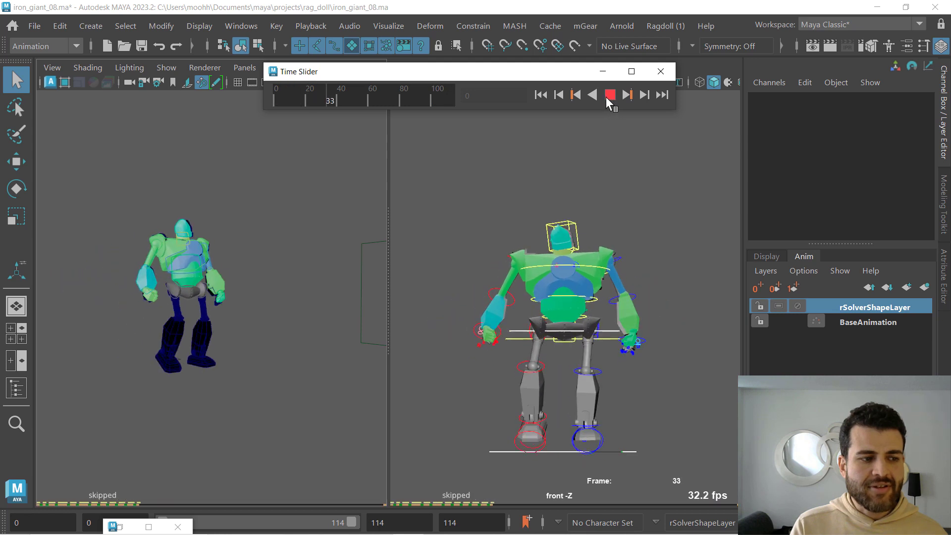
left_click(609, 94)
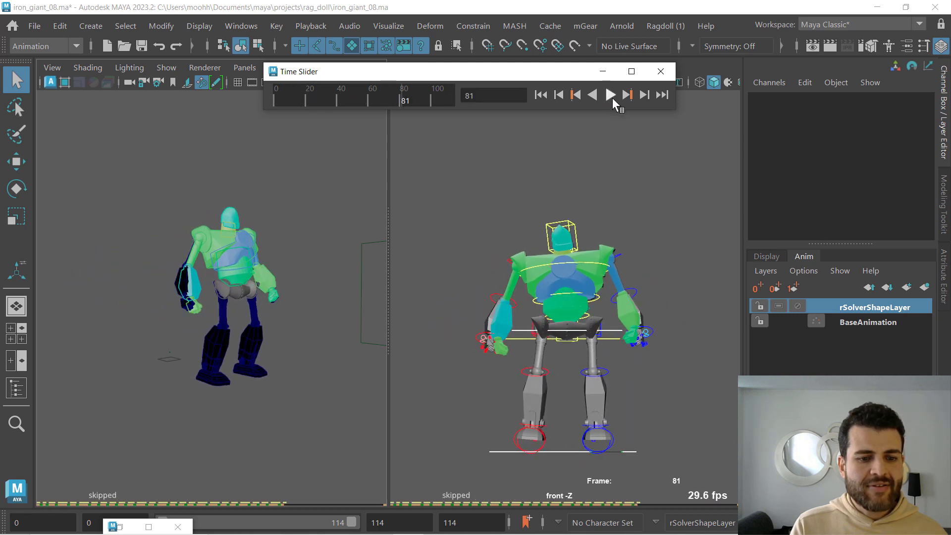
left_click_drag(552, 81, 618, 71)
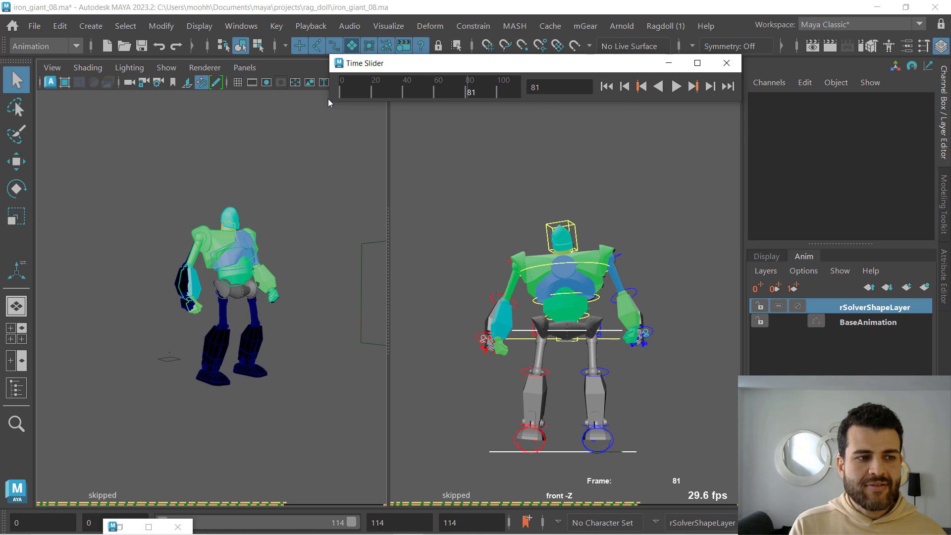
left_click(311, 72)
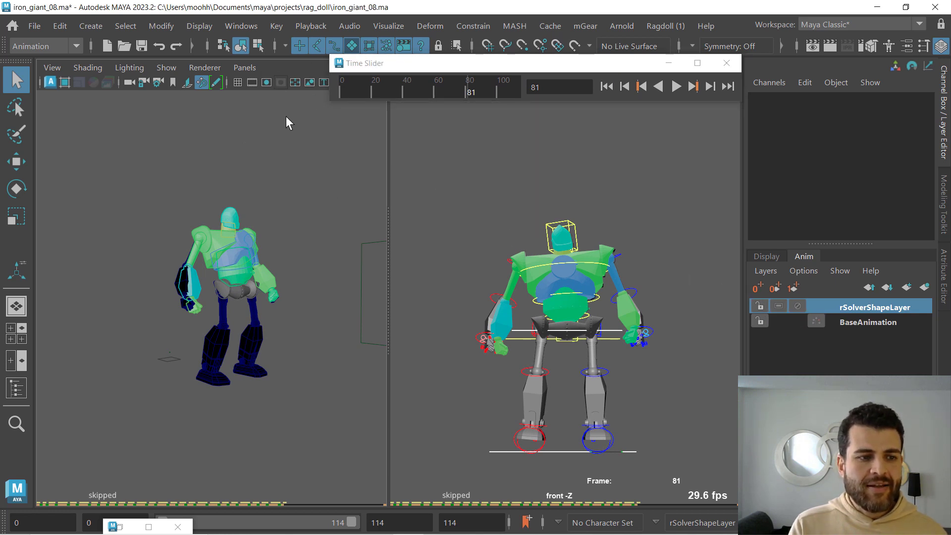
Compare the robot's pose at frame 53 with rSolverShapeLayer muted and unmuted
left_click(423, 89)
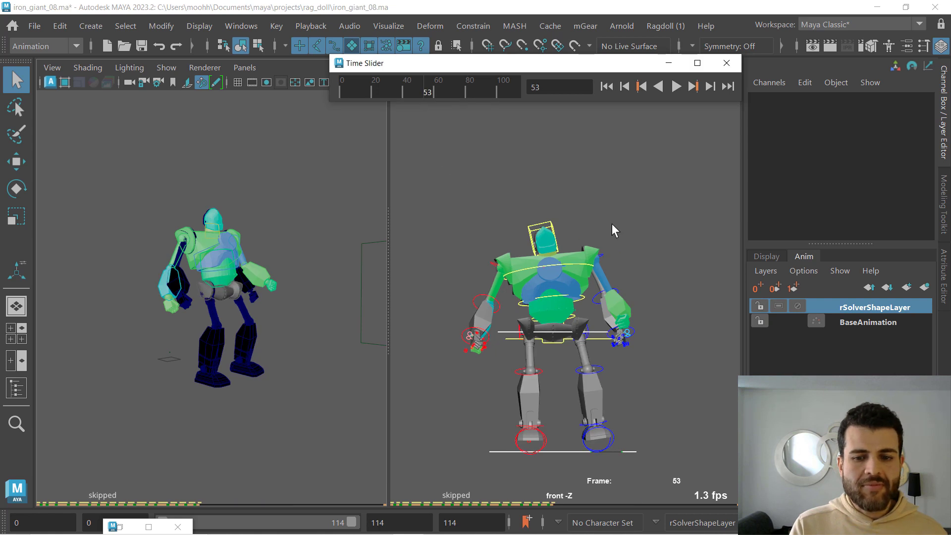
left_click(798, 306)
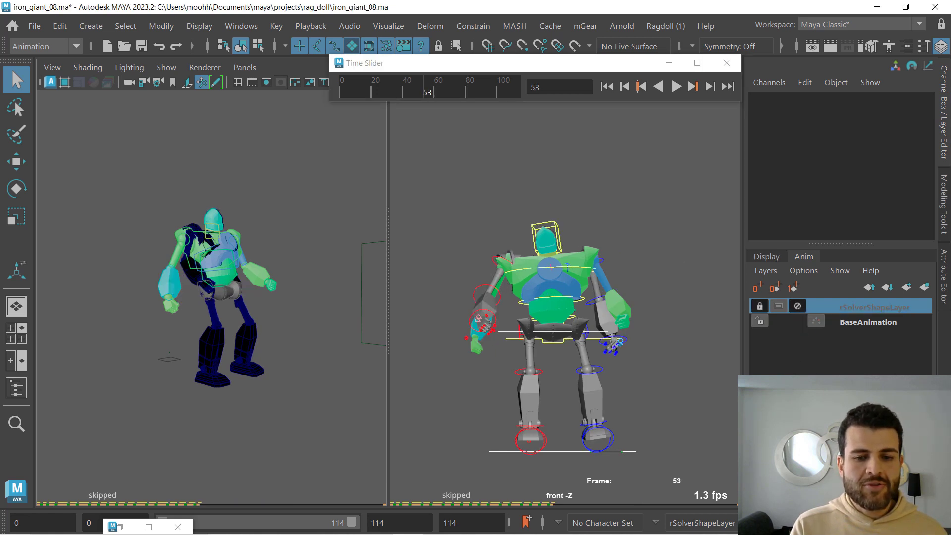
left_click(798, 306)
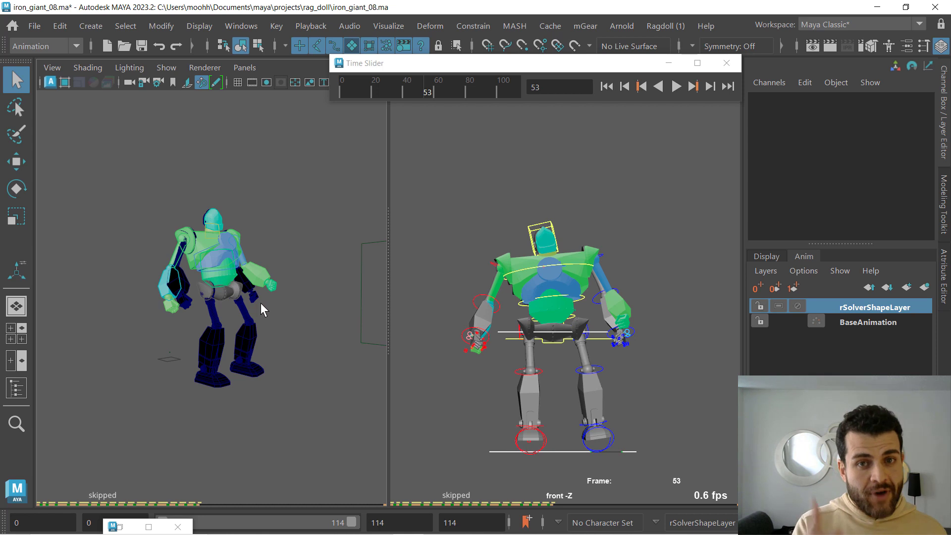
Hide plugin shapes in the perspective view and maximize that view to show only the robot mesh
left_click(163, 68)
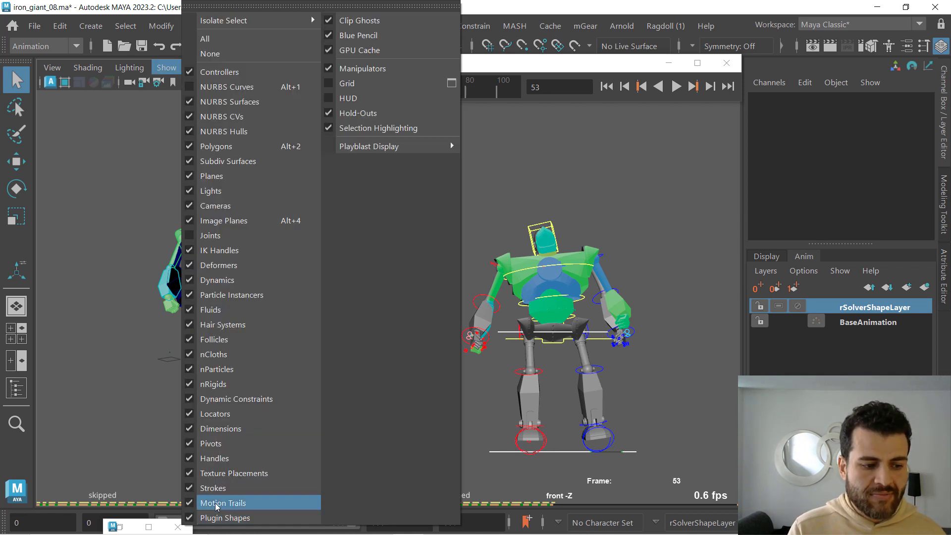
left_click(212, 519)
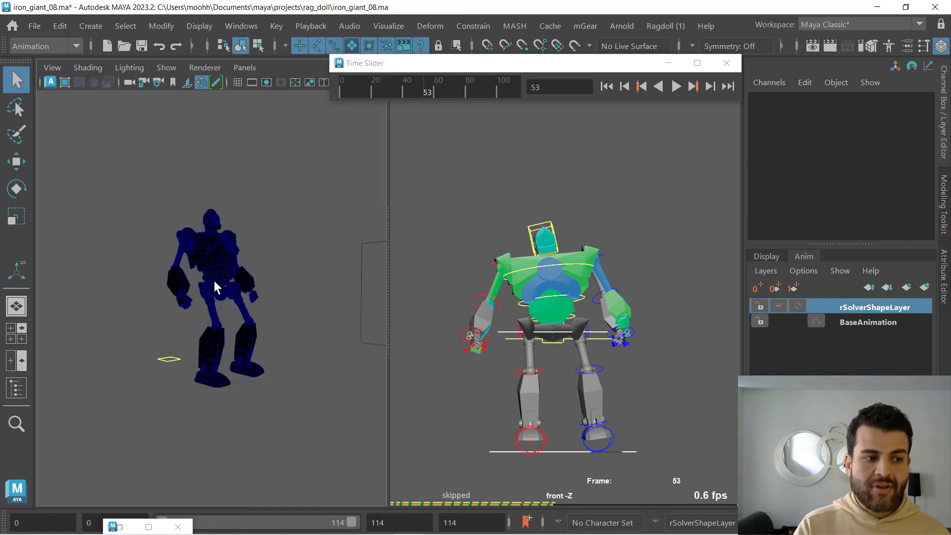
key("space")
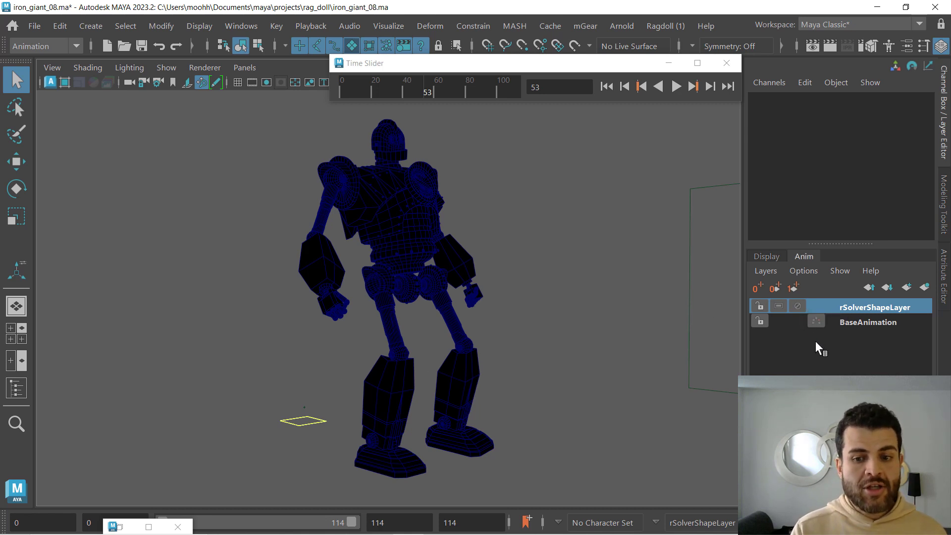
Mute rSolverShapeLayer and play the original base animation from frame 0
left_click(797, 307)
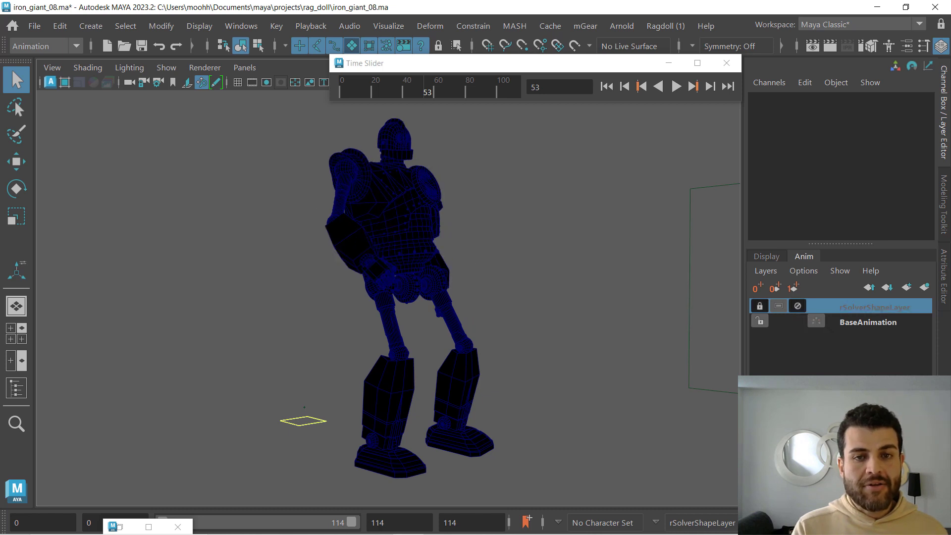
left_click(607, 87)
left_click(674, 87)
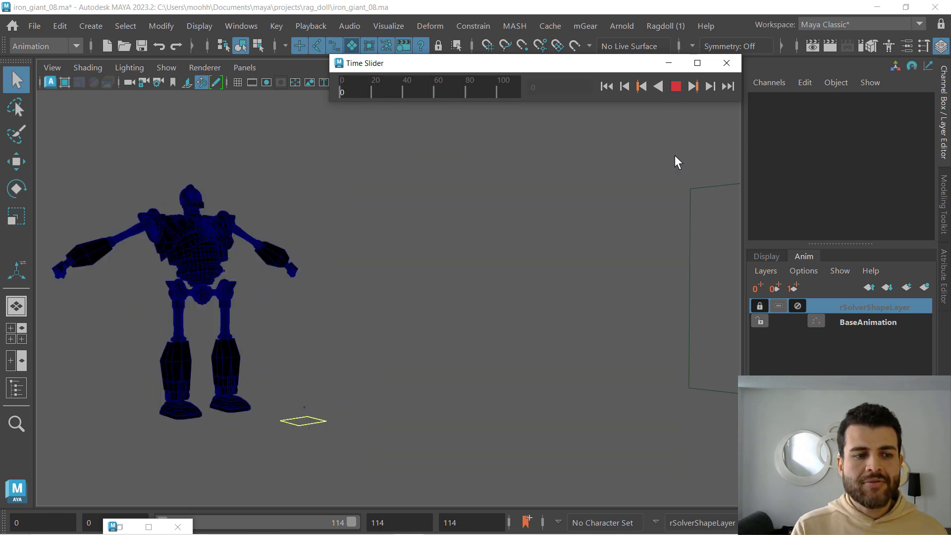
left_click(675, 86)
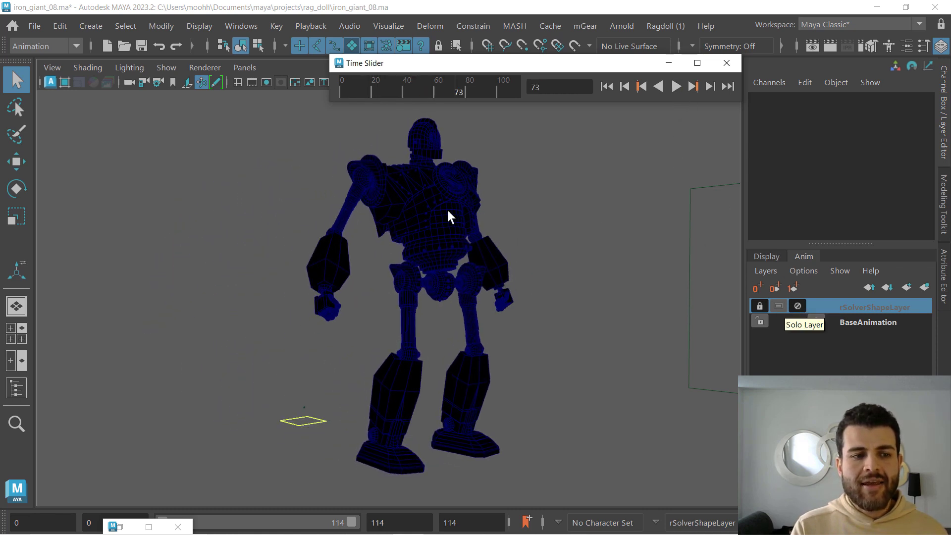
Compare the arm poses at frame 39 with and without rSolverShapeLayer, leaving the layer unmuted
left_click(404, 96)
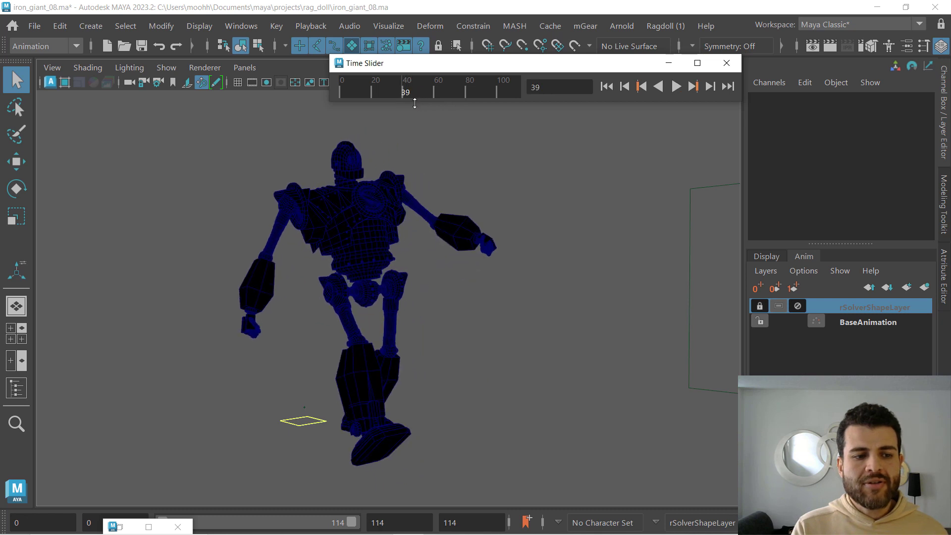
left_click(798, 307)
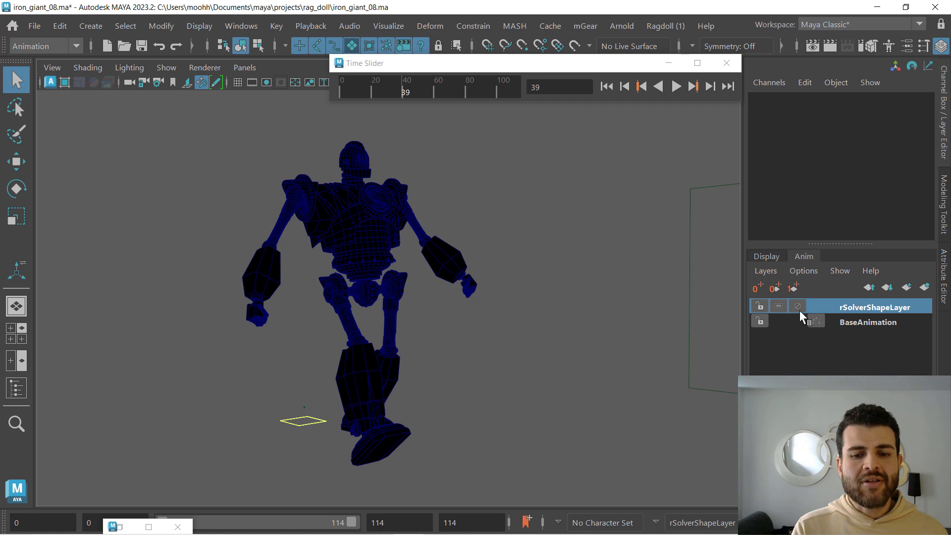
left_click(797, 306)
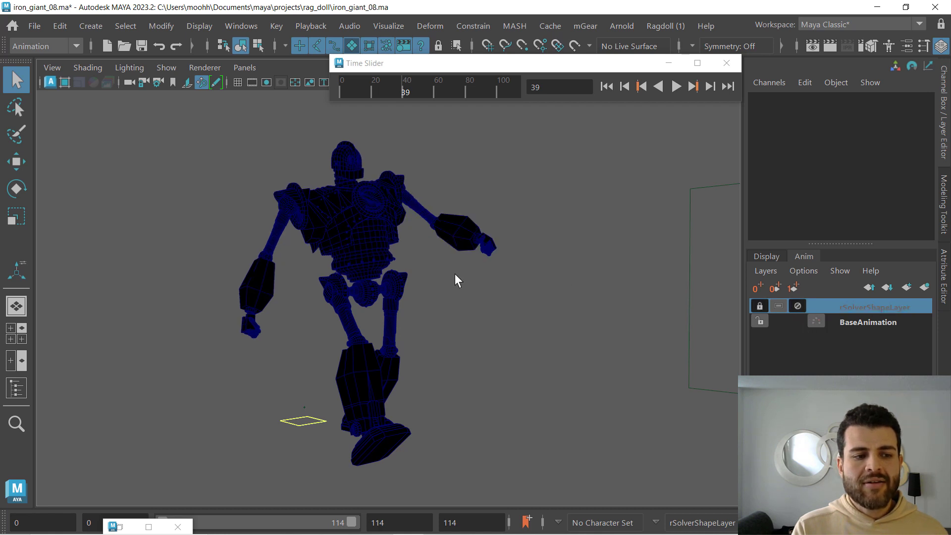
left_click(796, 306)
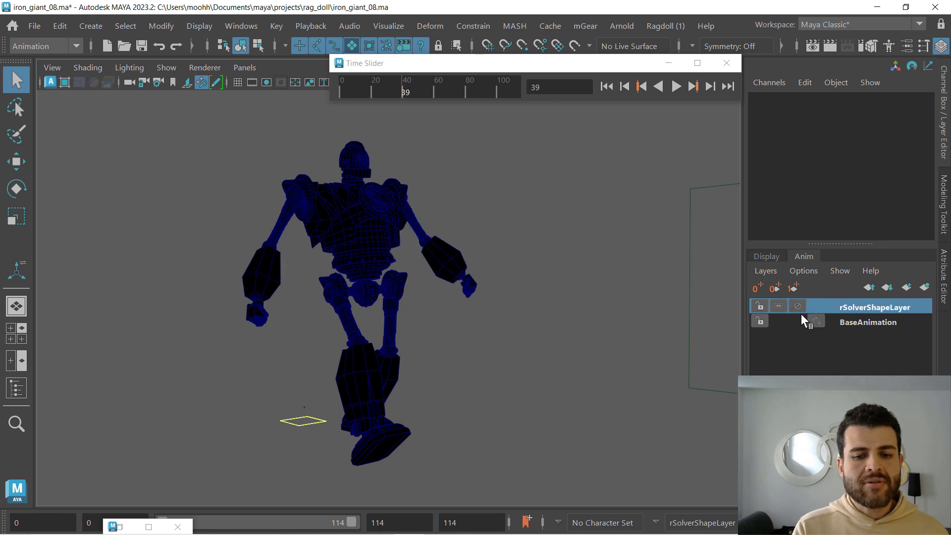
Play the animation with rSolverShapeLayer active to review the simulated motion, and clear the layer selection
left_click(676, 88)
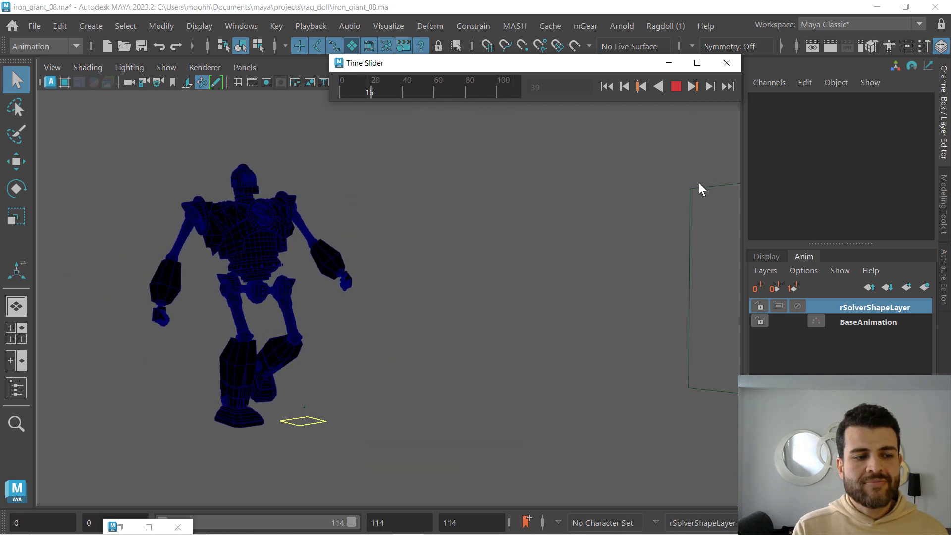
left_click(676, 87)
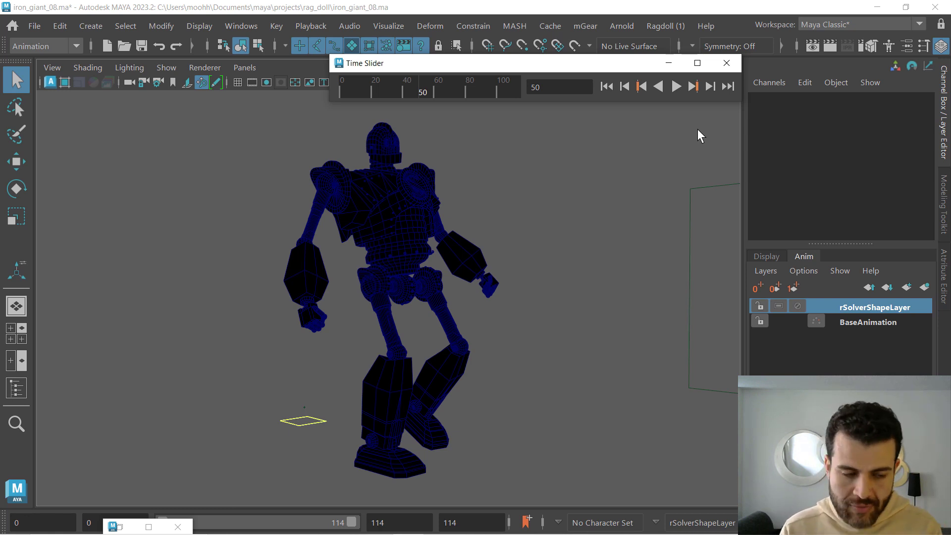
left_click(654, 361)
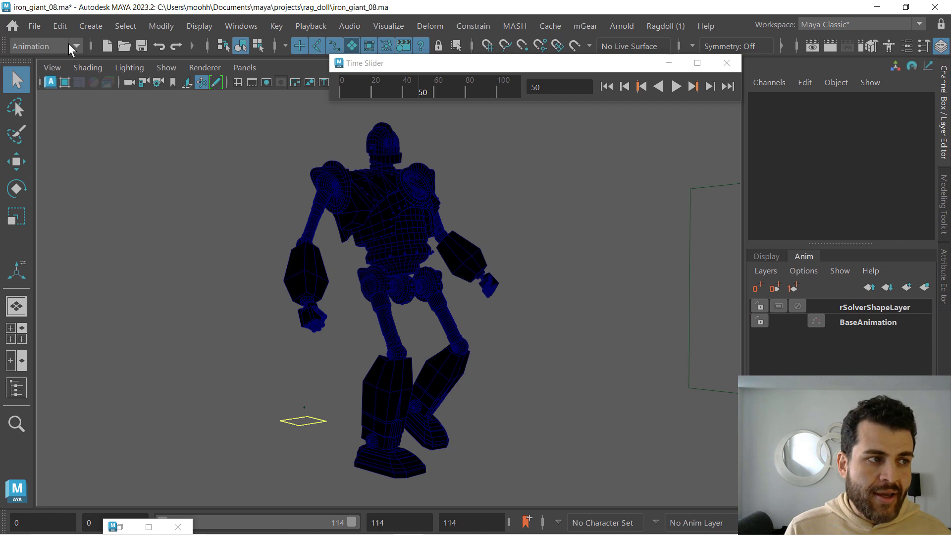
Open the recent scene iron_giant_010.ma without saving the changes to iron_giant_08.ma
left_click(34, 27)
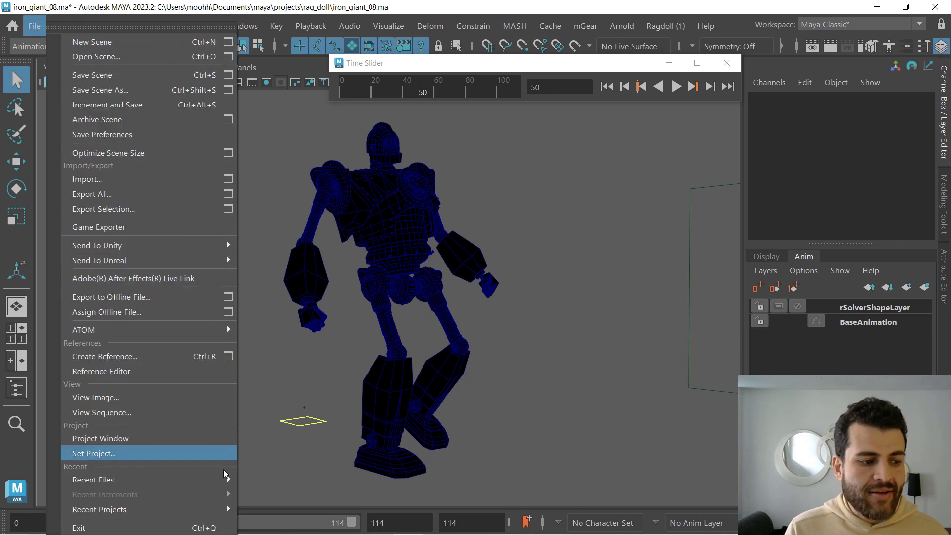
mouse_move(218, 480)
left_click(441, 409)
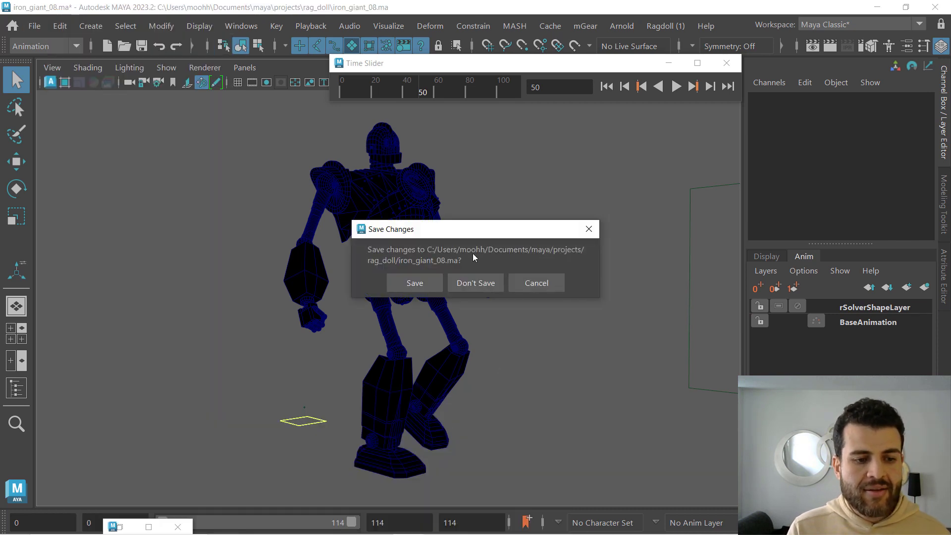
left_click(475, 285)
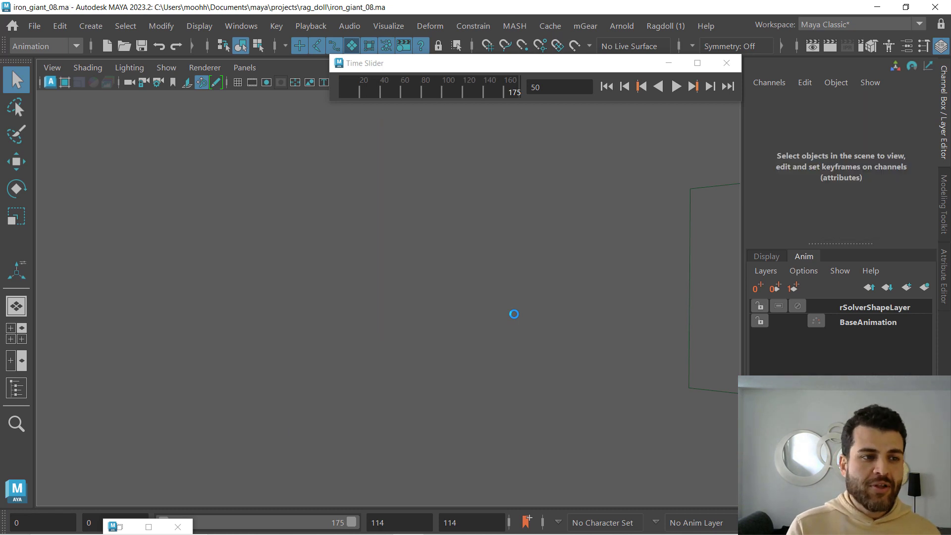
Examine the available Scene Time Warp commands without applying any of them
left_click(274, 28)
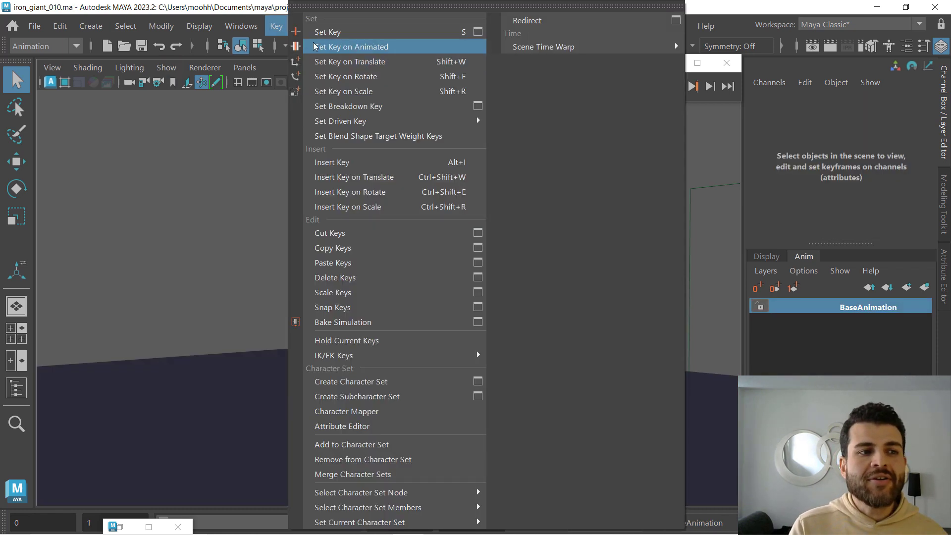
mouse_move(528, 47)
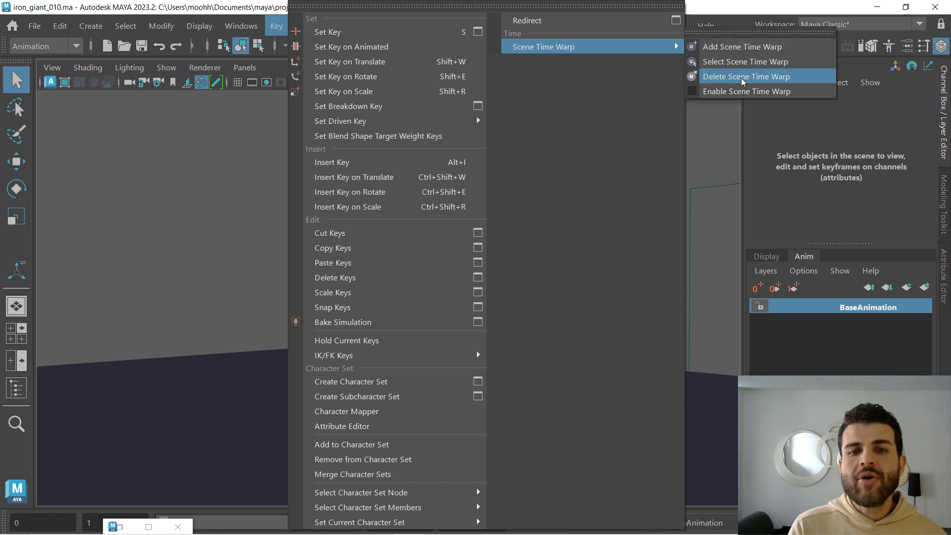
left_click(740, 10)
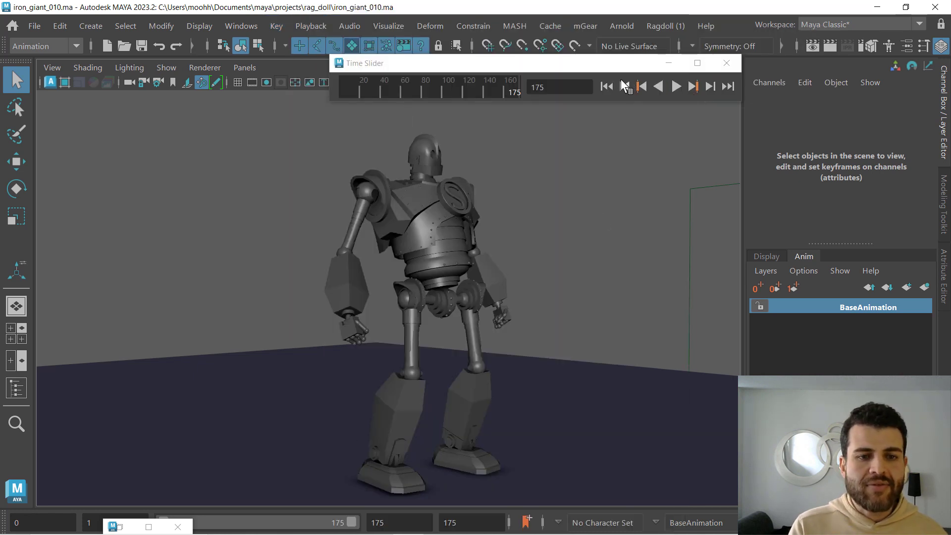
Play the finished Iron Giant animation from frame 1 to review the polished result
left_click(606, 87)
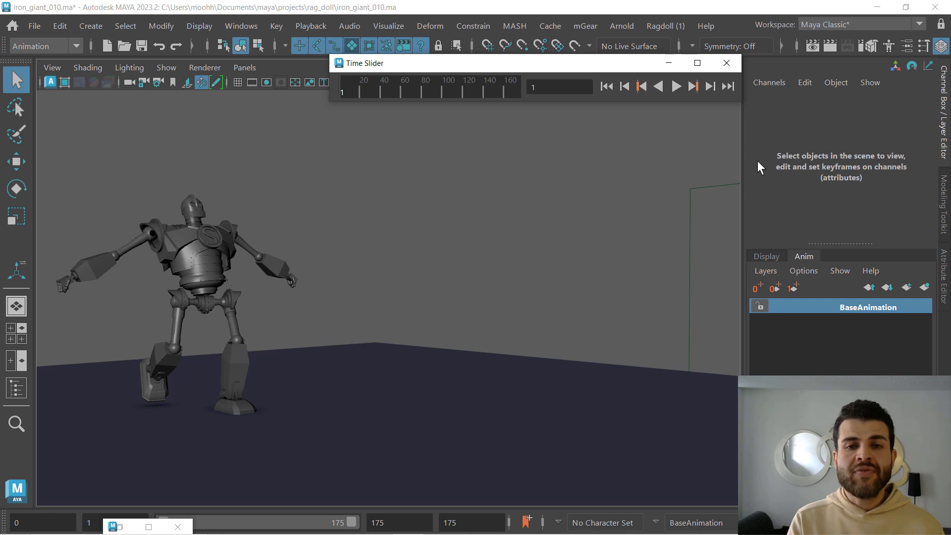
left_click(676, 87)
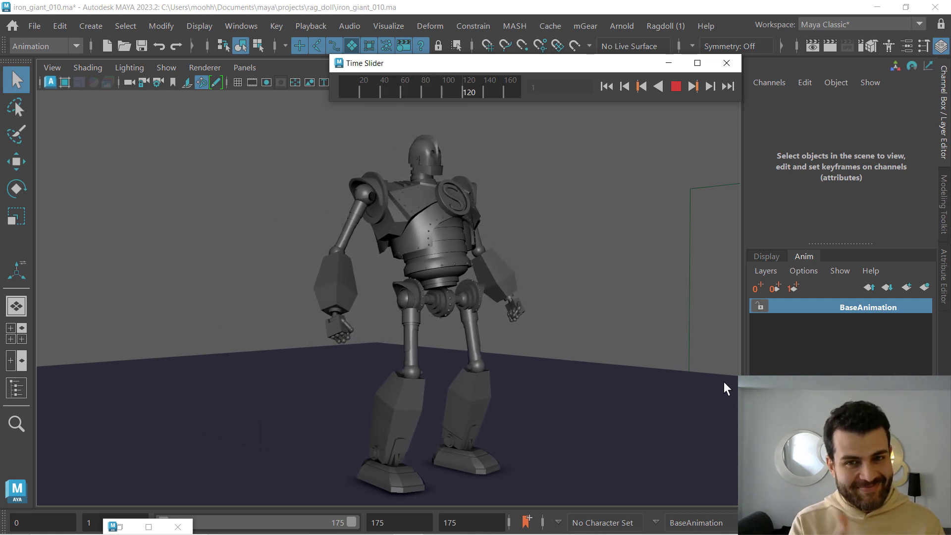
left_click(675, 88)
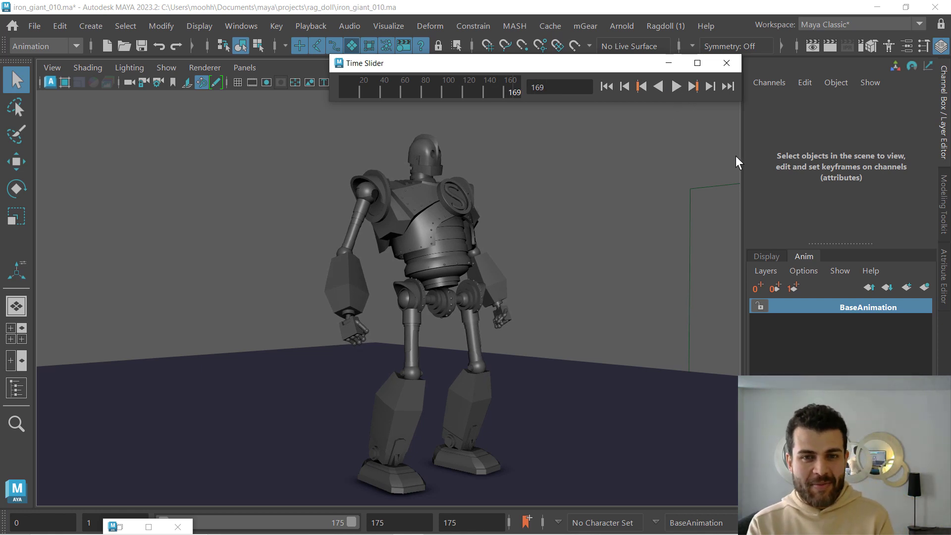